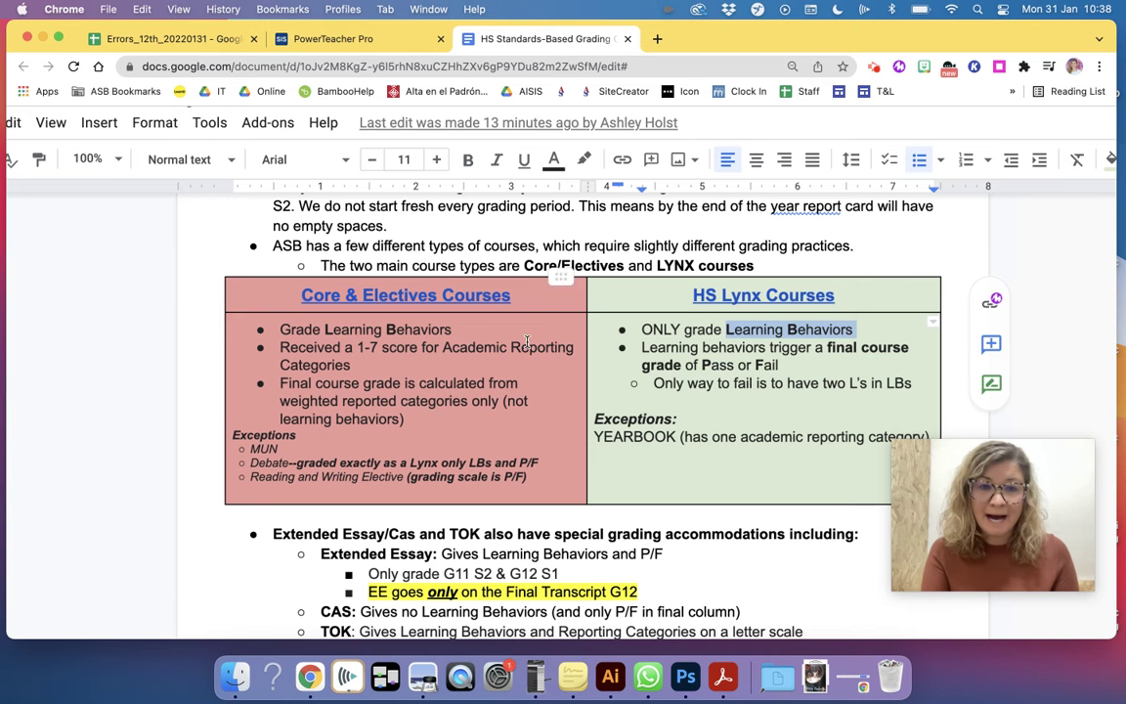
Step: Highlight "Academic Reporting Categories" under Core & Electives Courses and "Learning Behaviors" under HS Lynx Courses in the grading guide
{"action": "left_click_drag", "start_coordinate": [351, 365], "coordinate": [443, 349]}
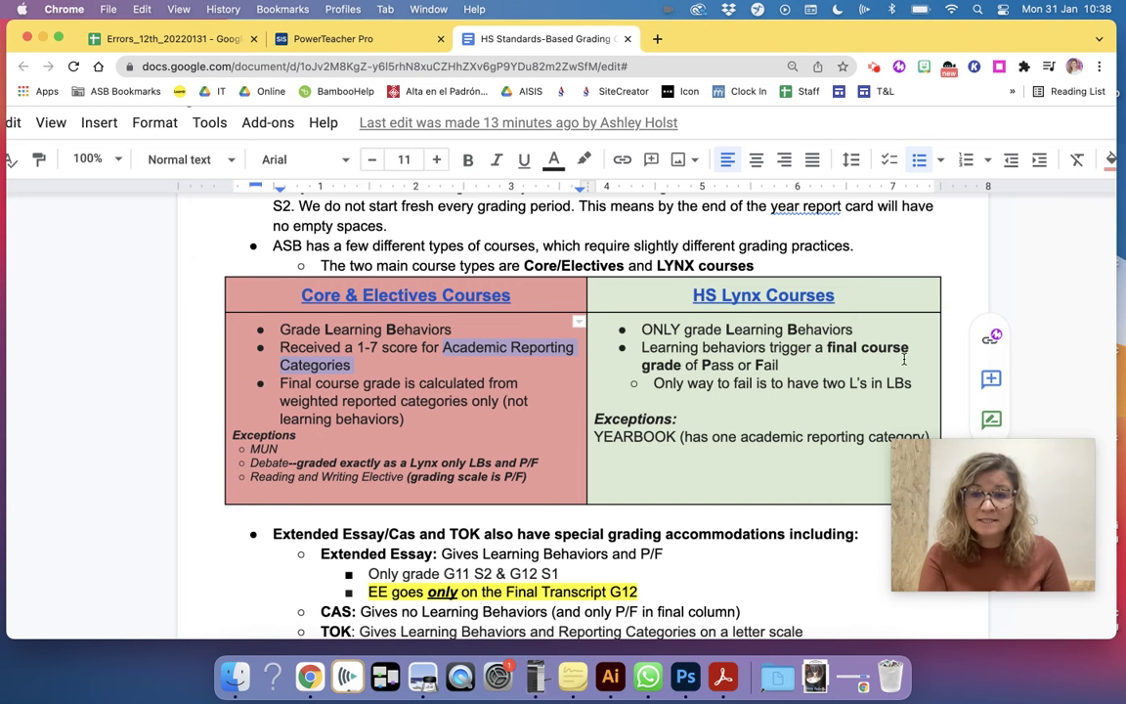
{"action": "left_click_drag", "start_coordinate": [865, 329], "coordinate": [726, 330]}
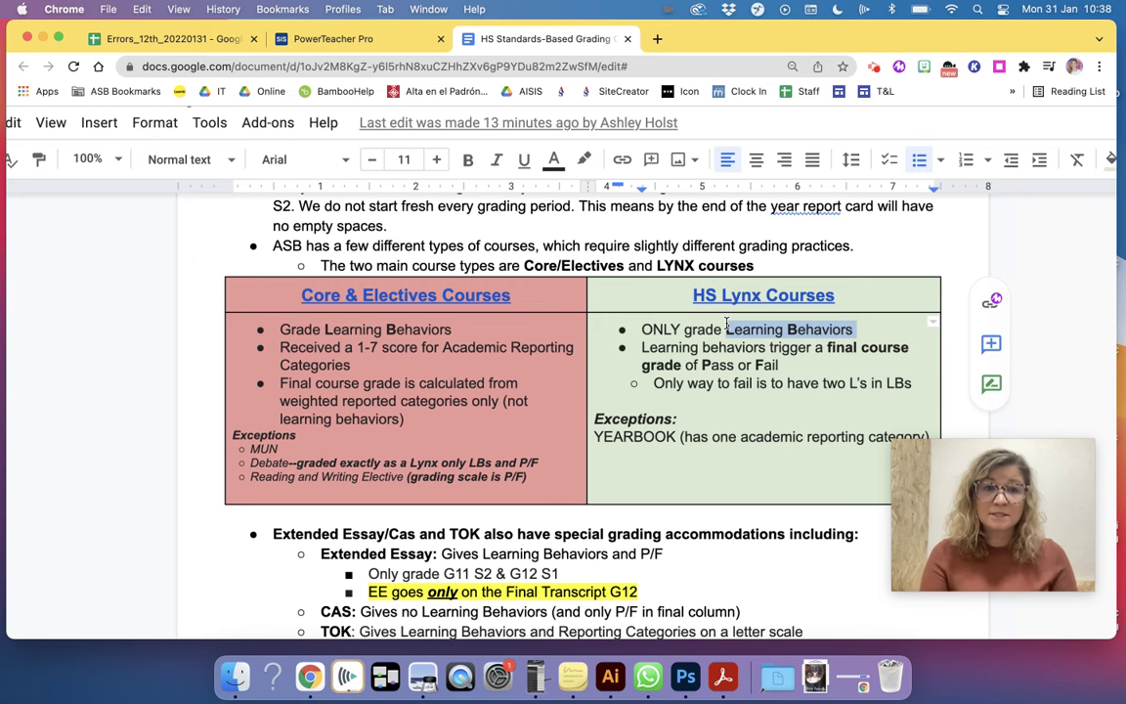
Step: Switch to PowerTeacher Pro and open the second page of the S1 standards grades for Test Integrated Mathematics 1 9
{"action": "left_click", "coordinate": [381, 43]}
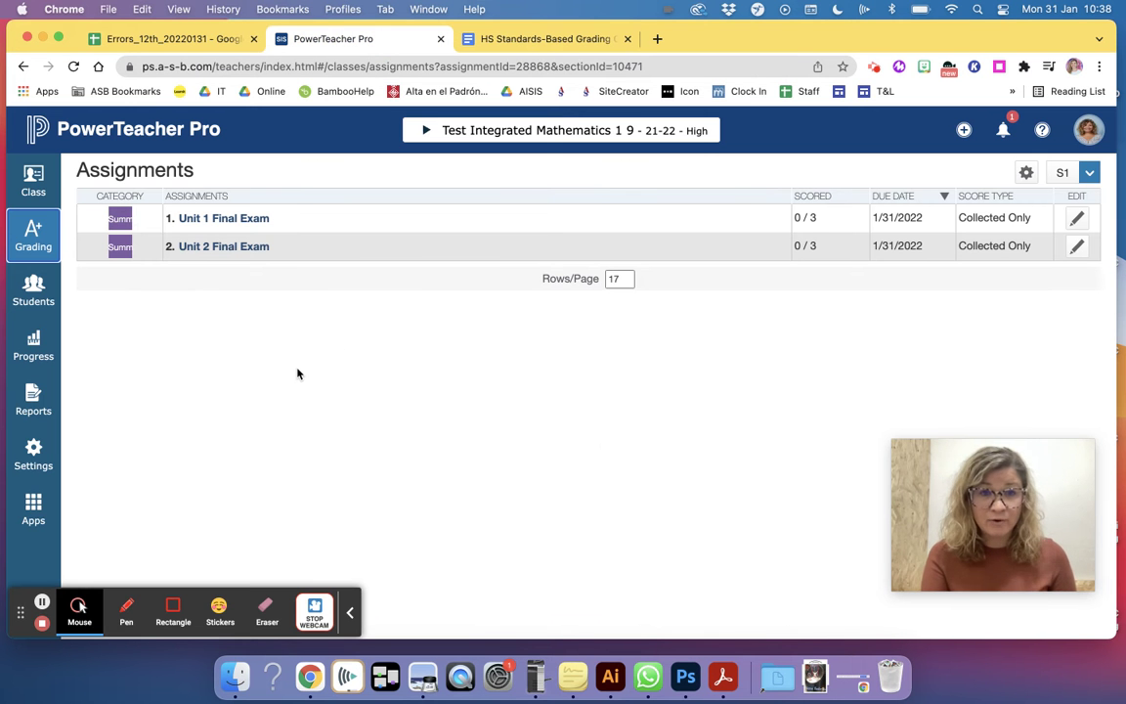
{"action": "left_click", "coordinate": [33, 246]}
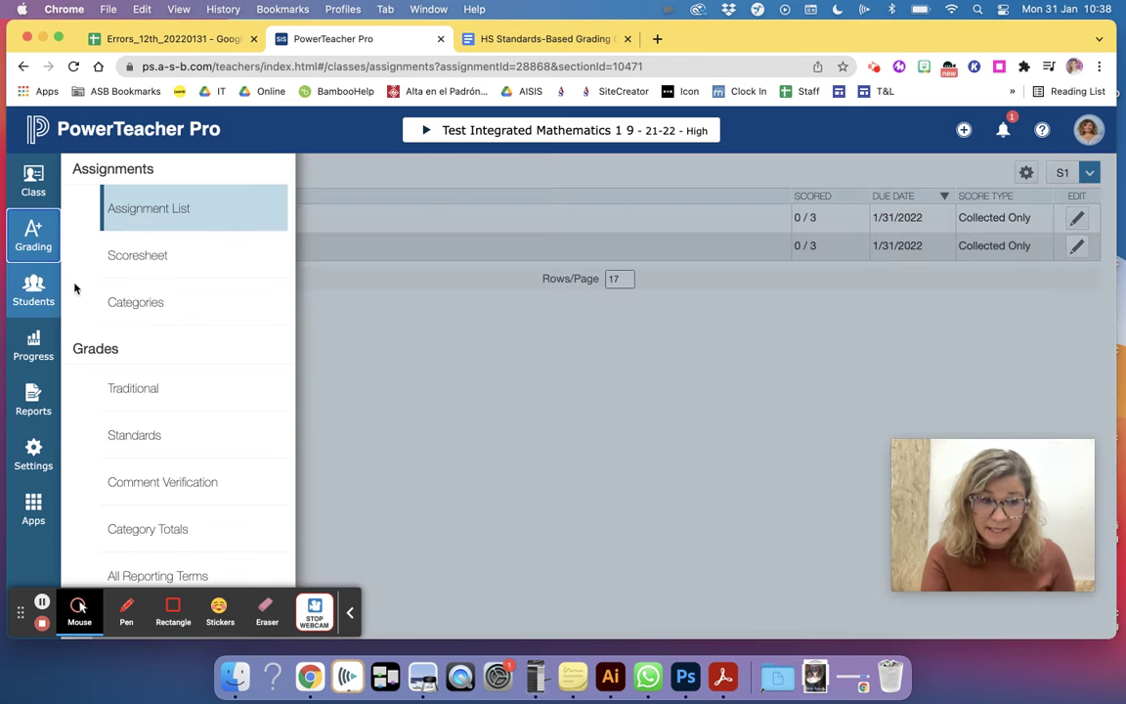
{"action": "left_click", "coordinate": [149, 435]}
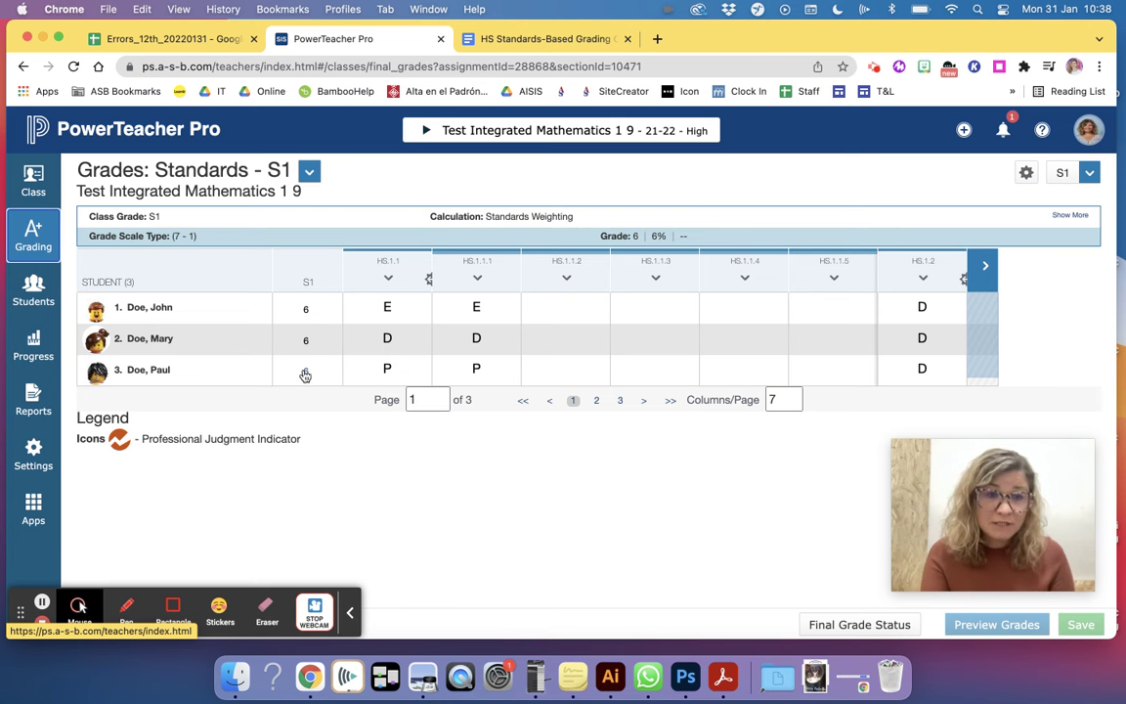
{"action": "left_click", "coordinate": [989, 278]}
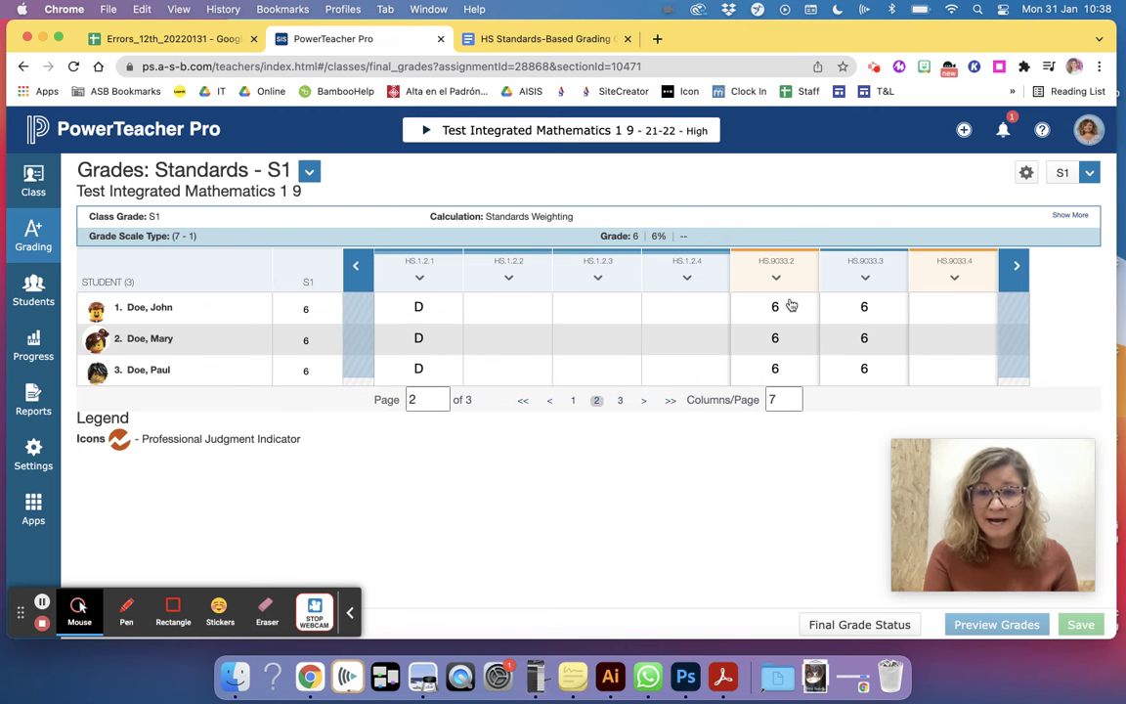
Step: Clear the first student's HS.9033.2 and HS.9033.3 standards grades and save the change
{"action": "left_click", "coordinate": [792, 306]}
{"action": "left_click", "coordinate": [1044, 291]}
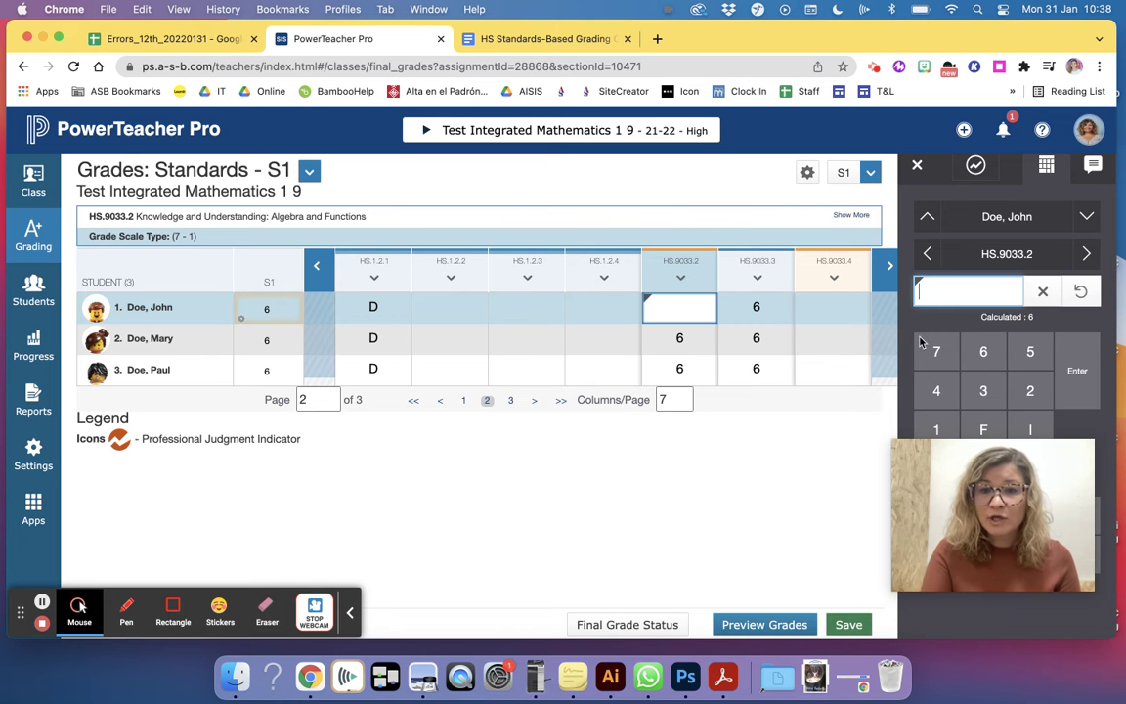
{"action": "left_click", "coordinate": [773, 311]}
{"action": "key", "text": "BackSpace"}
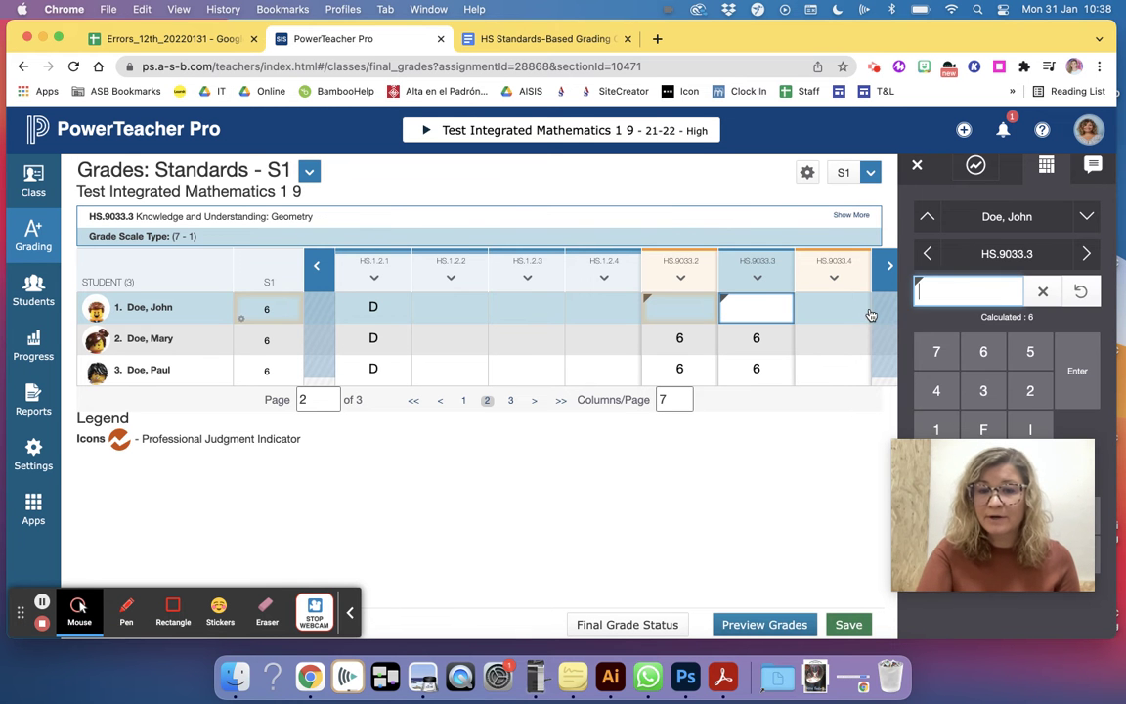
{"action": "left_click", "coordinate": [849, 624]}
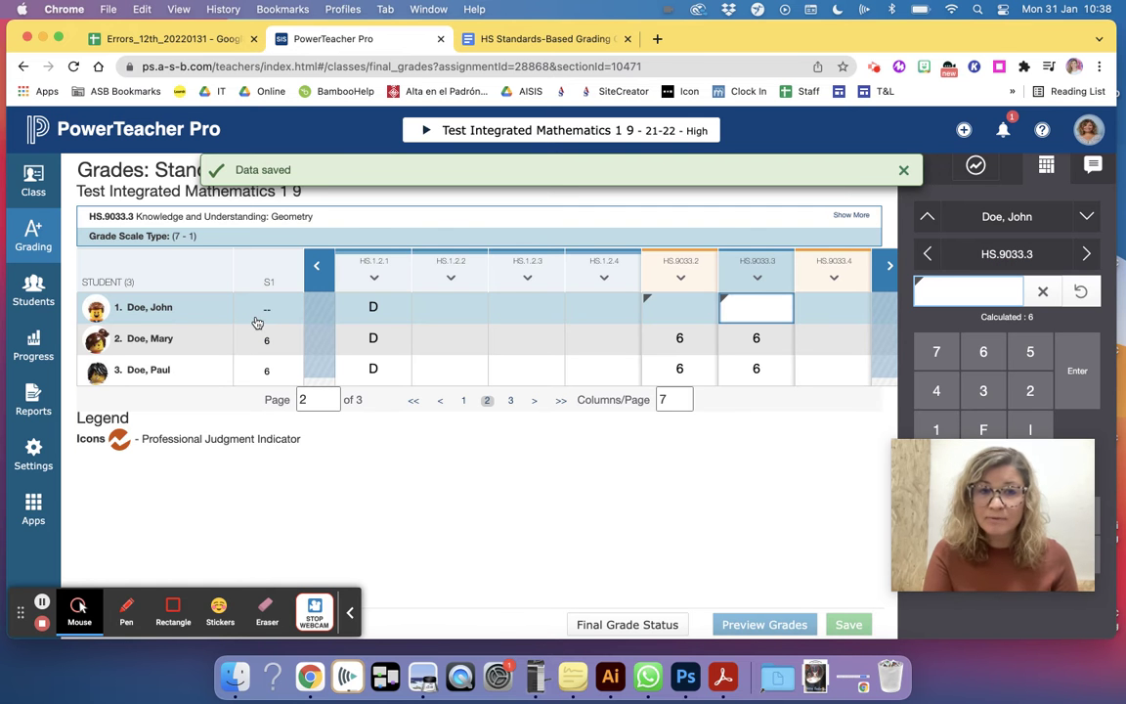
Step: Look over the learning behavior and academic reporting columns on the first two pages of the standards grades
{"action": "left_click", "coordinate": [309, 283]}
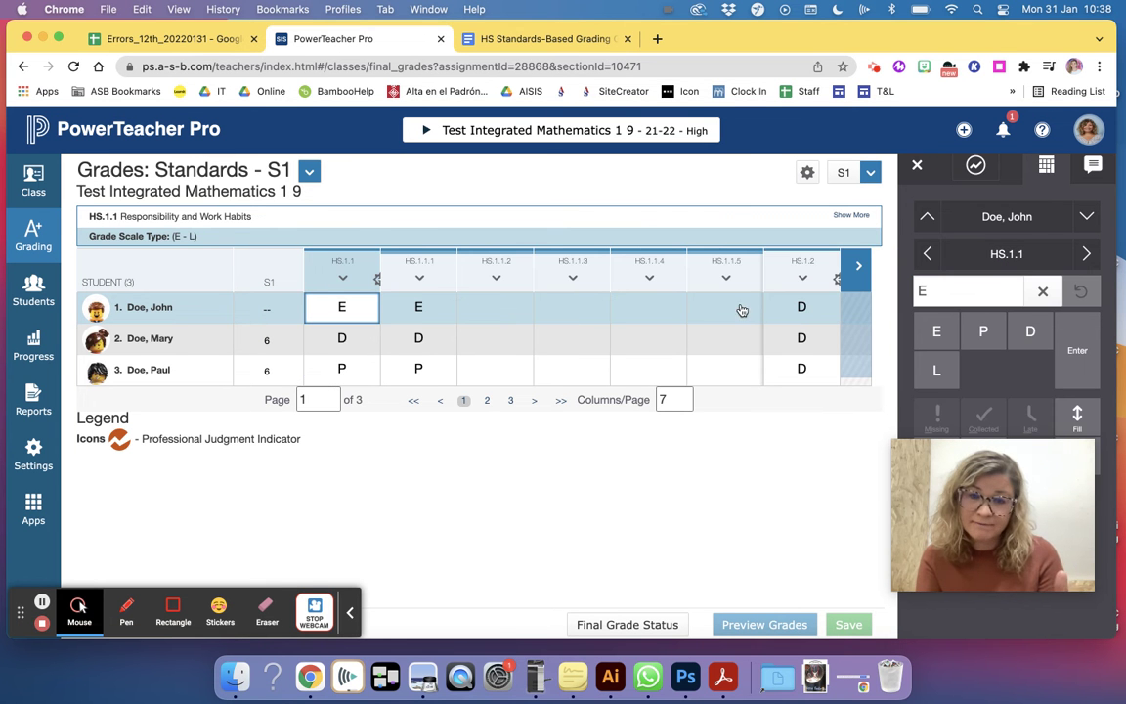
{"action": "left_click", "coordinate": [859, 270]}
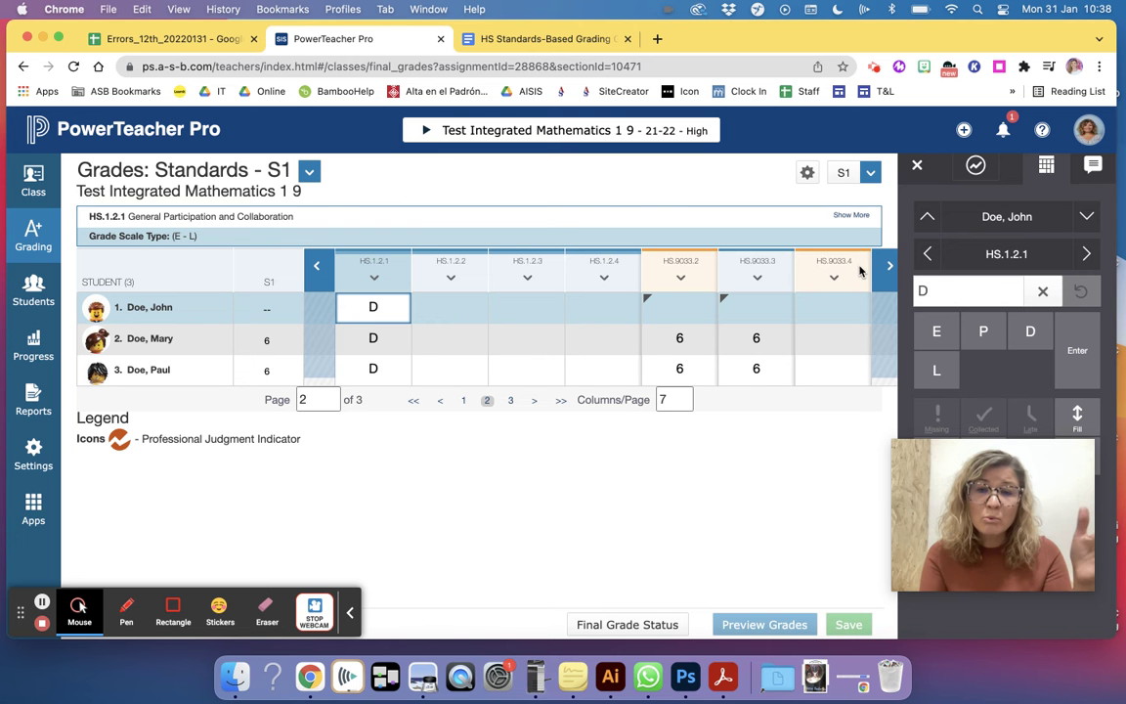
{"action": "left_click", "coordinate": [611, 264]}
{"action": "left_click", "coordinate": [689, 269]}
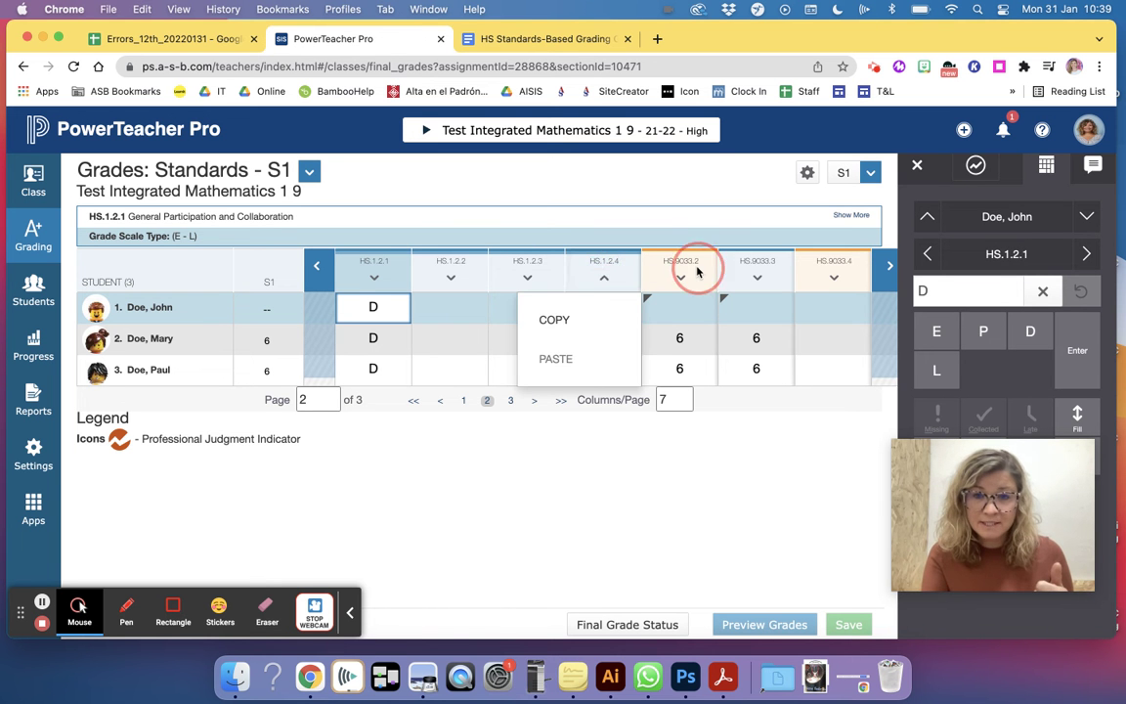
{"action": "left_click", "coordinate": [690, 277]}
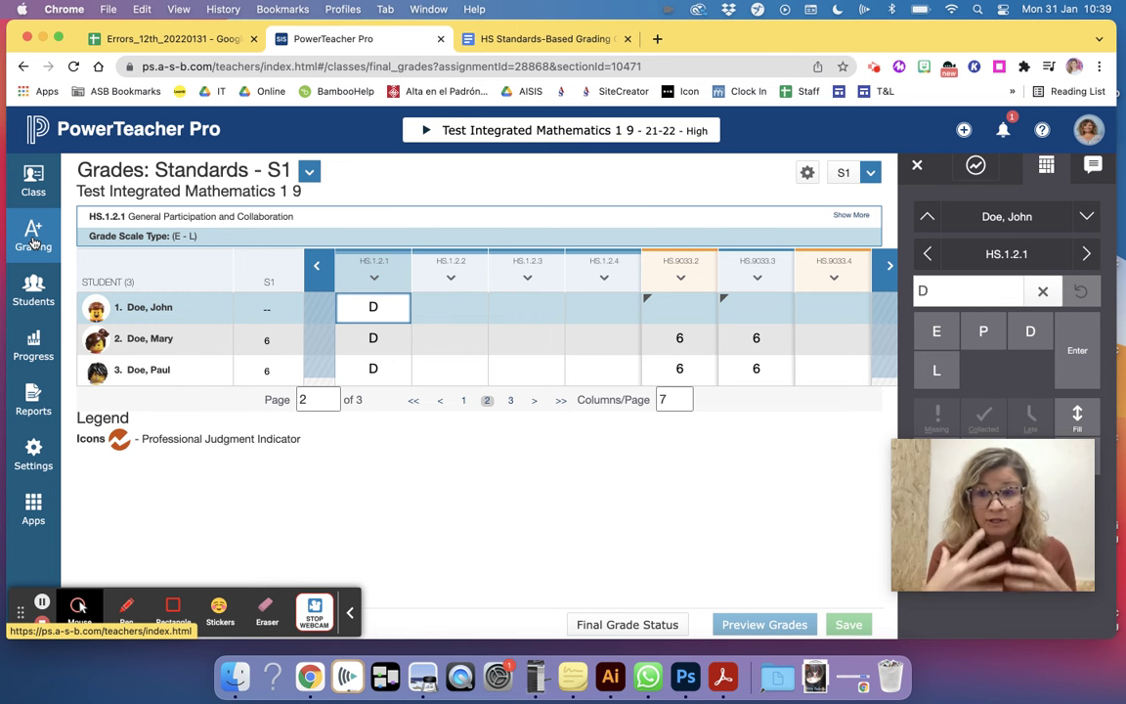
Step: Open the Unit 1 Final Exam scores from the assignment list
{"action": "left_click", "coordinate": [33, 240]}
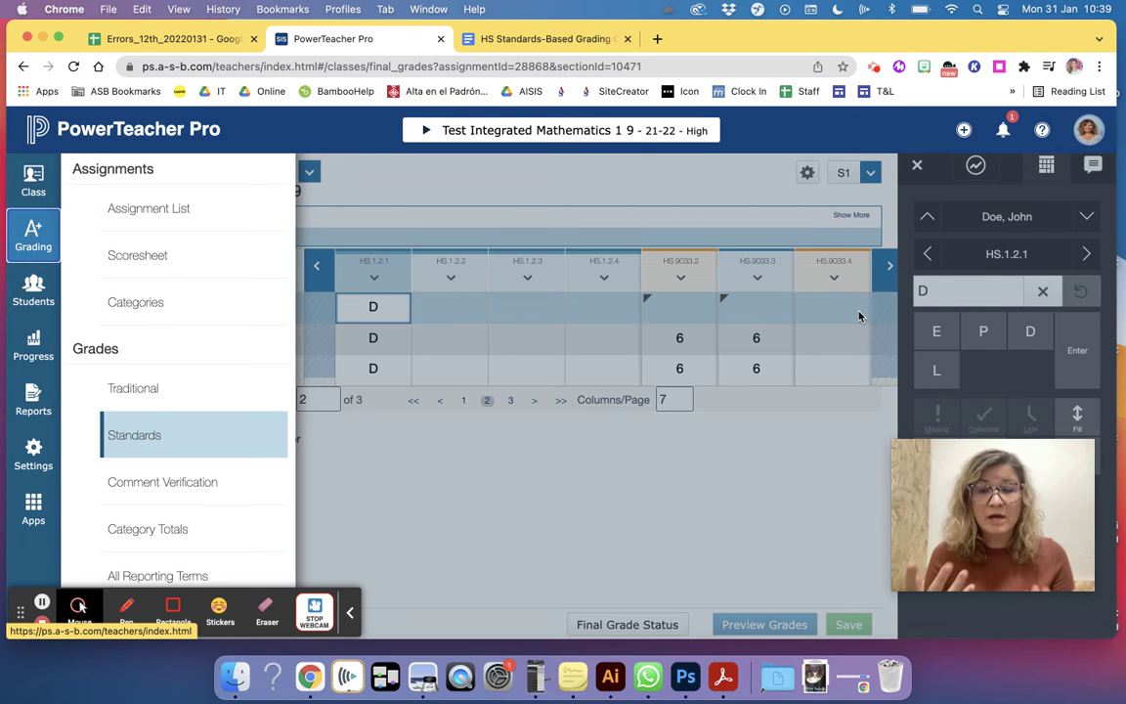
{"action": "left_click", "coordinate": [141, 208]}
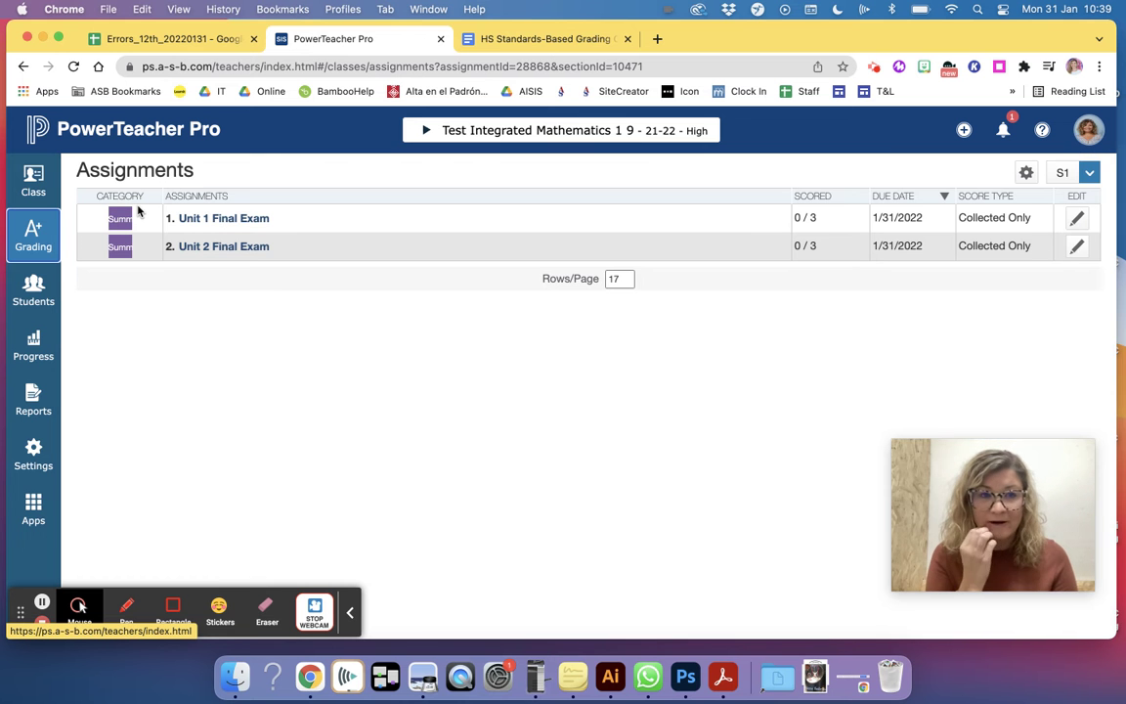
{"action": "left_click", "coordinate": [226, 223]}
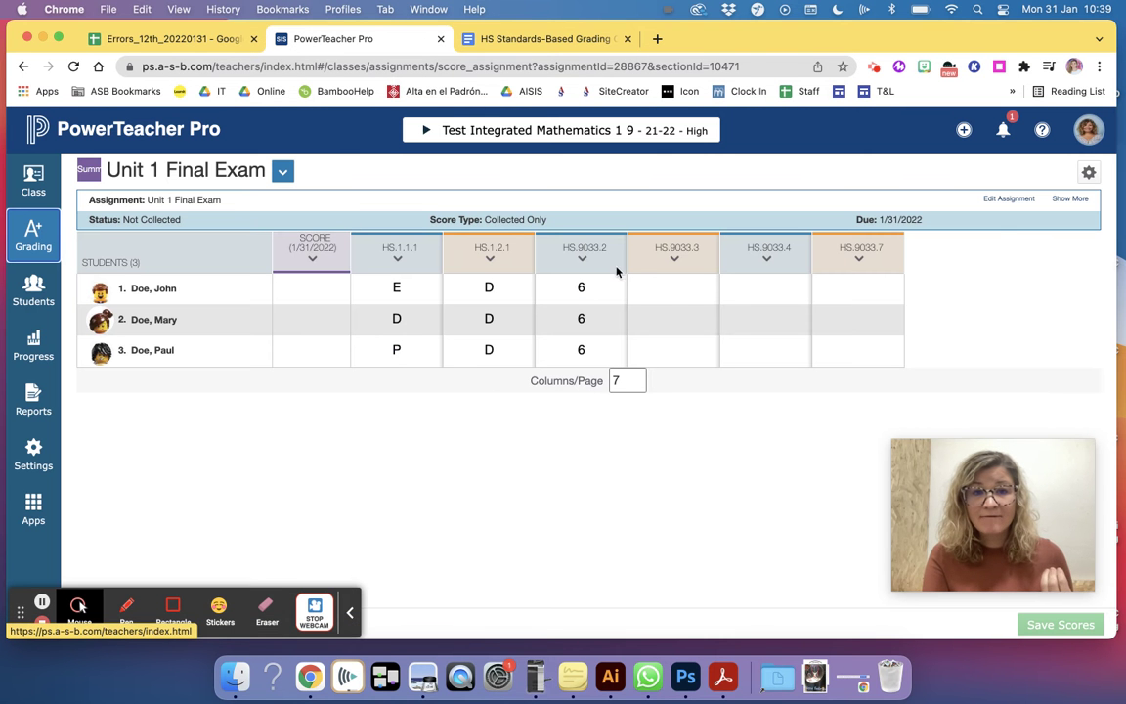
Step: Score HS.9033.3 as 6 for the first student and fill that score down to all students
{"action": "left_click", "coordinate": [671, 294]}
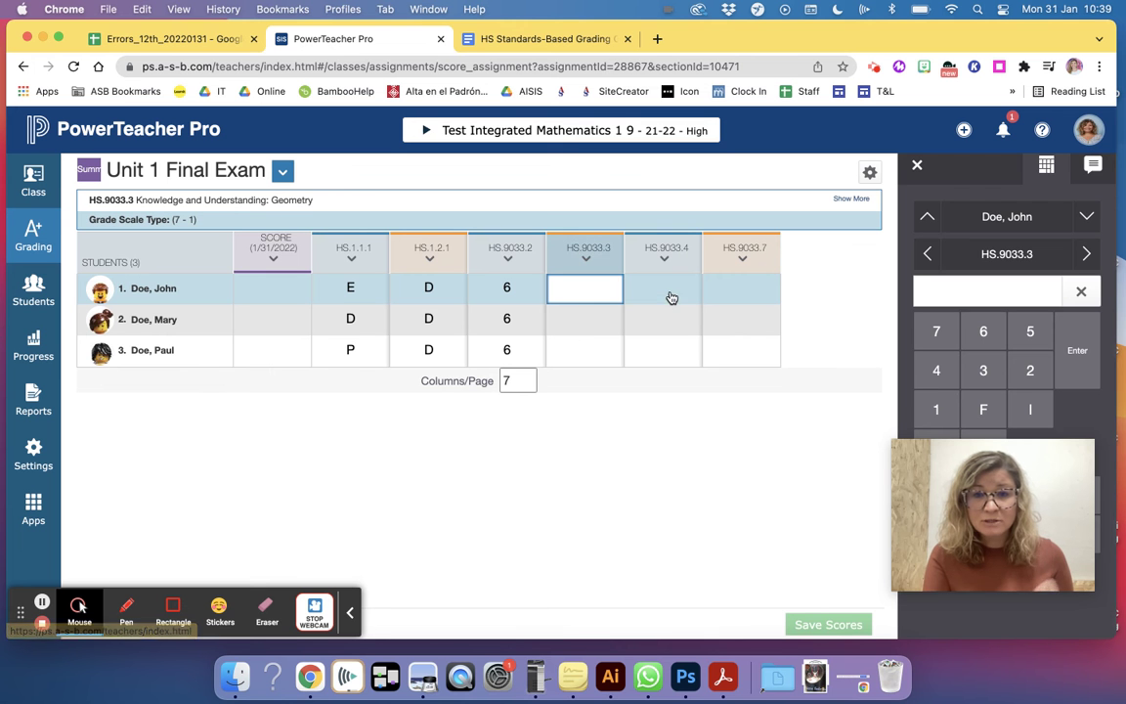
{"action": "left_click", "coordinate": [984, 332]}
{"action": "left_click_drag", "start_coordinate": [949, 470], "coordinate": [822, 514]}
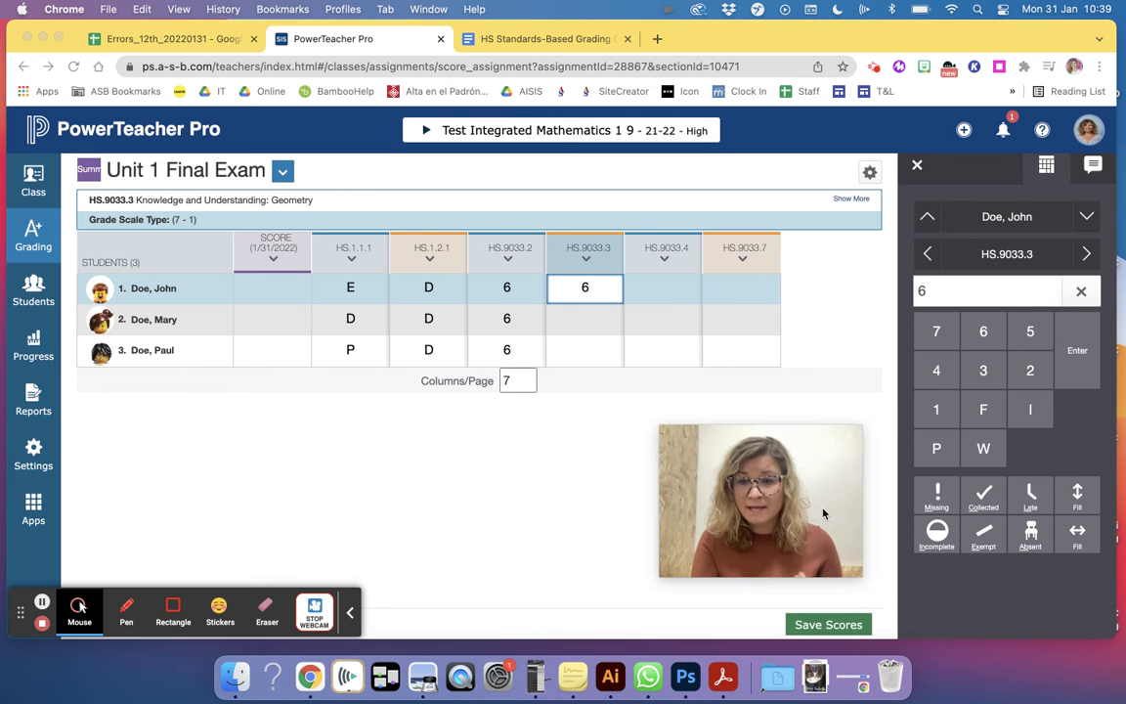
{"action": "left_click", "coordinate": [1076, 495]}
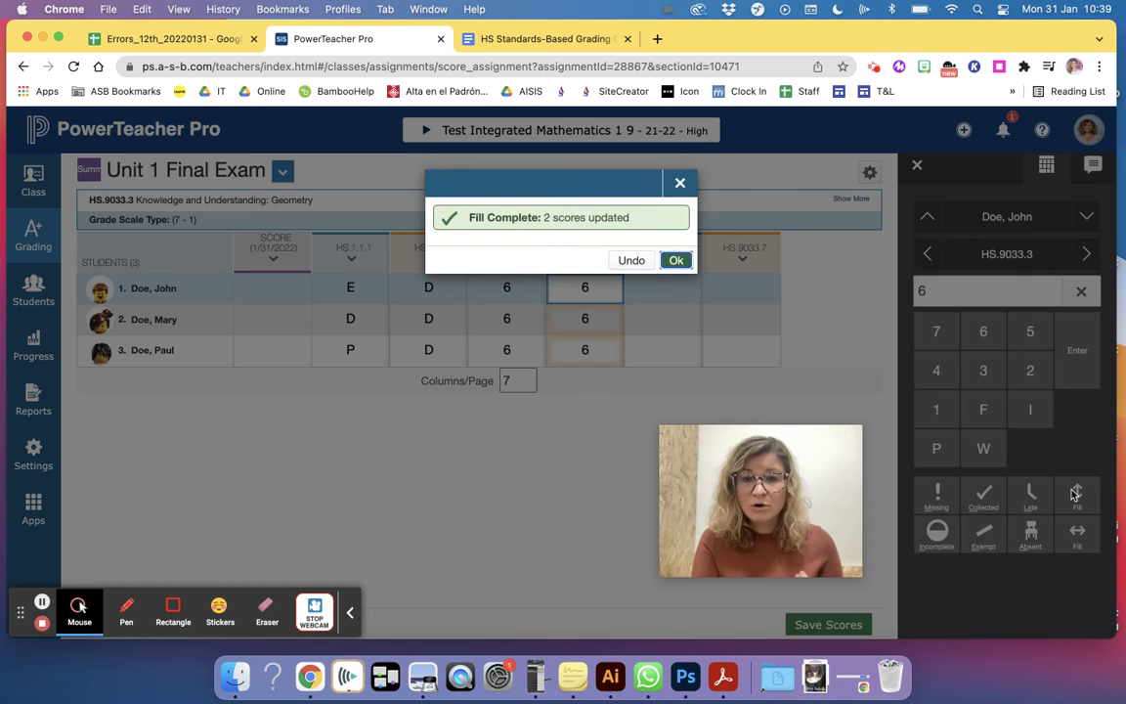
{"action": "left_click", "coordinate": [677, 259]}
Step: Score HS.9033.4 and HS.9033.7 as 5 for the first student and fill both scores down to all students
{"action": "left_click", "coordinate": [661, 291]}
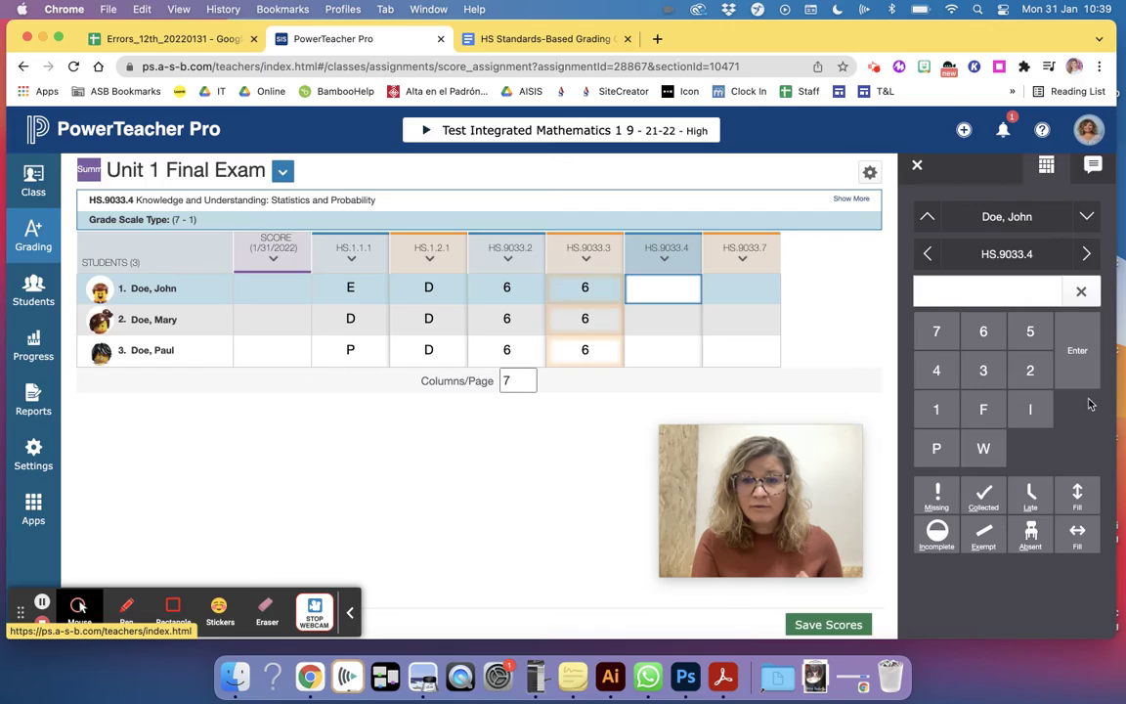
{"action": "left_click", "coordinate": [1030, 331]}
{"action": "left_click", "coordinate": [1077, 494]}
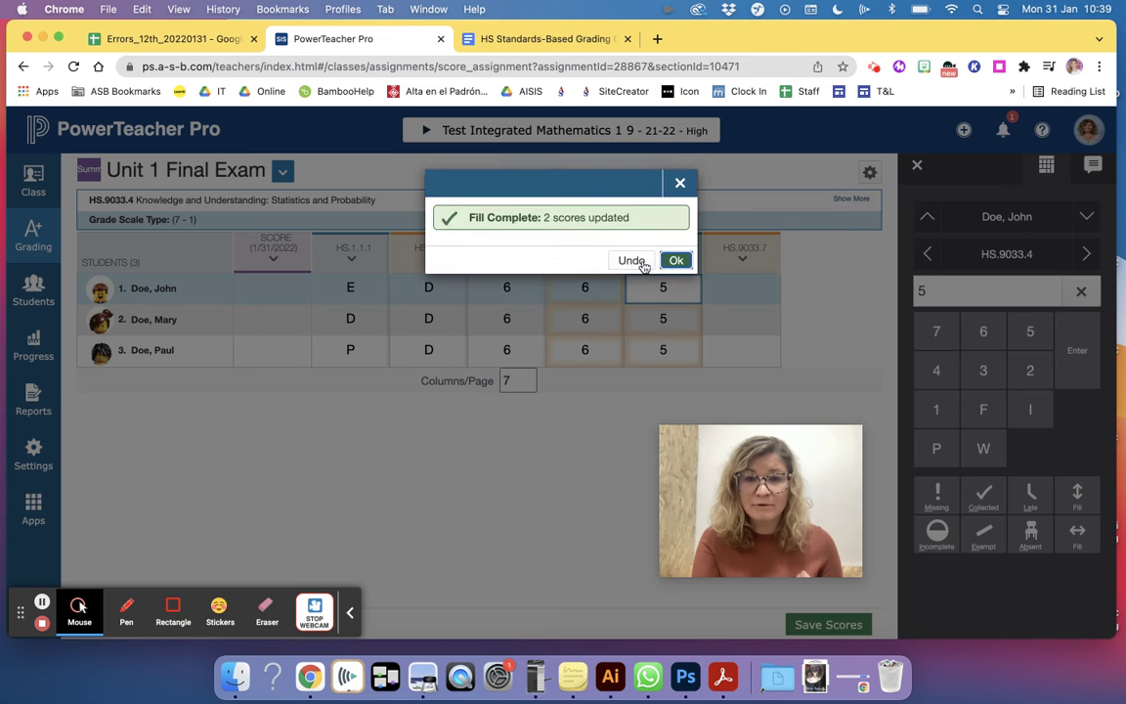
{"action": "left_click", "coordinate": [676, 259]}
{"action": "left_click", "coordinate": [745, 289]}
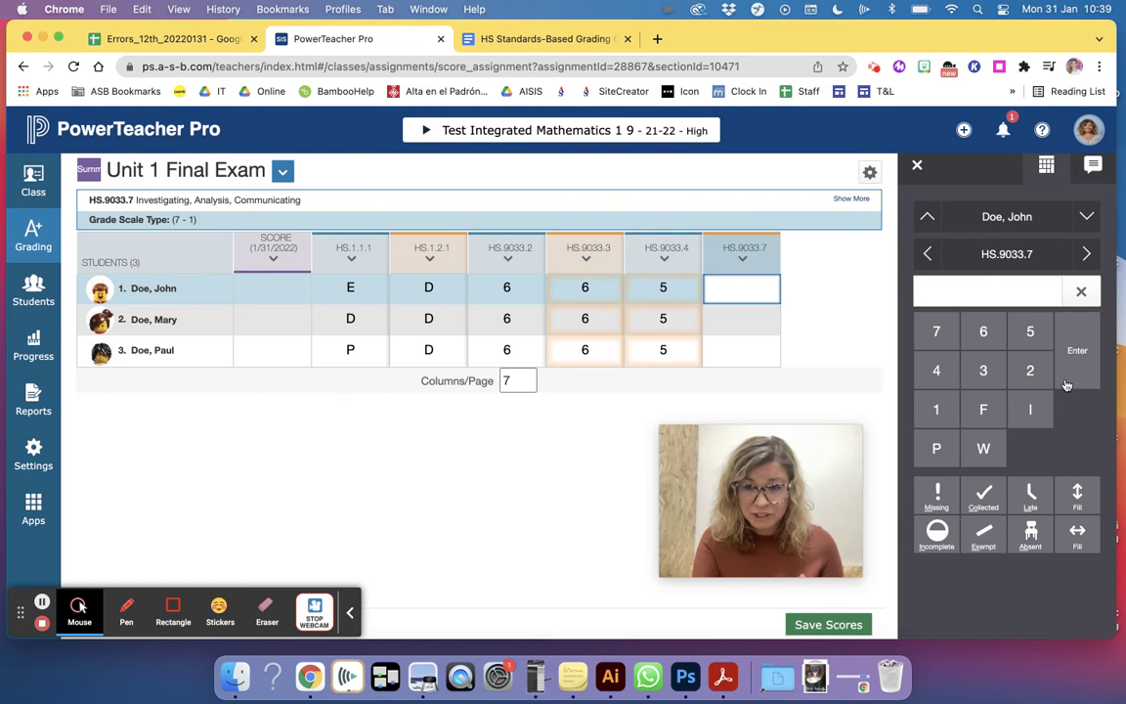
{"action": "left_click", "coordinate": [1029, 331]}
{"action": "left_click", "coordinate": [1076, 495]}
{"action": "left_click", "coordinate": [677, 247]}
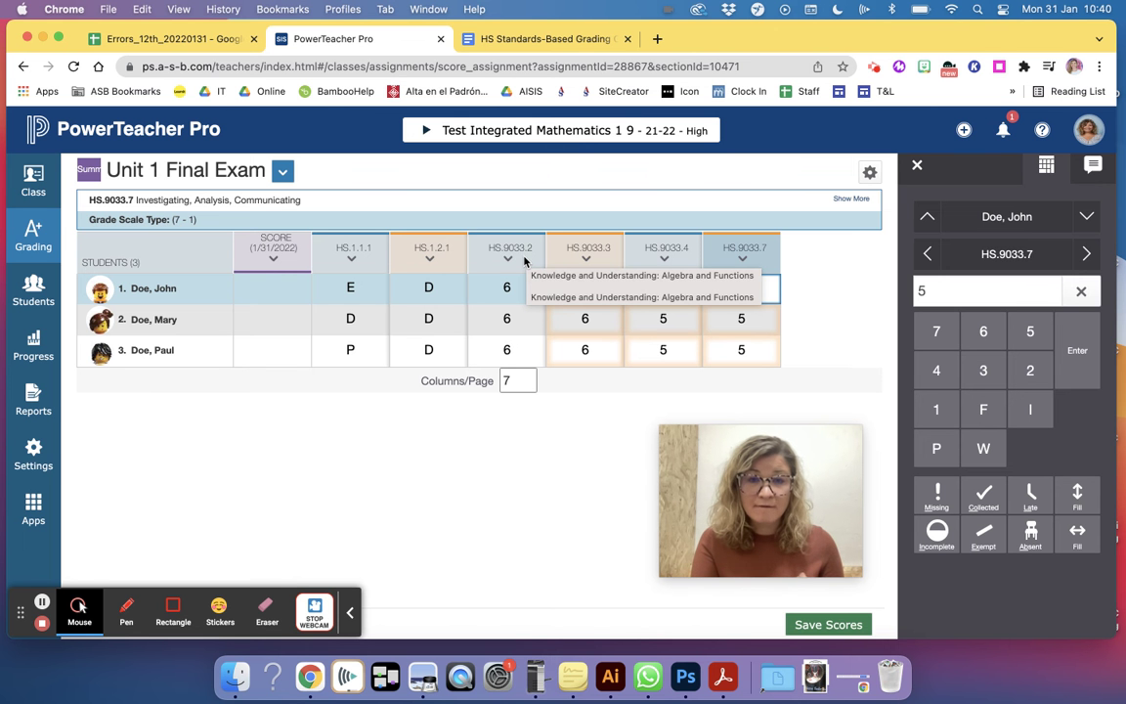
Step: Check the first student's HS.9033.2 and learning behavior scores and save the Unit 1 Final Exam scores
{"action": "left_click", "coordinate": [507, 289]}
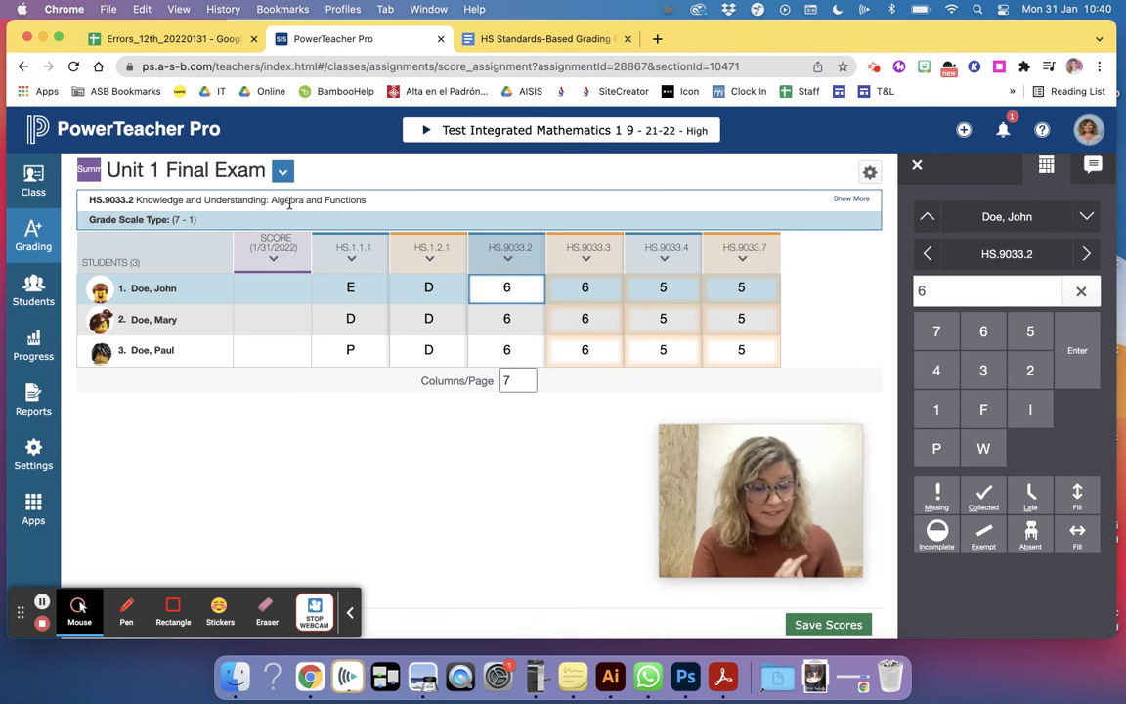
{"action": "left_click", "coordinate": [432, 291]}
{"action": "left_click", "coordinate": [354, 296]}
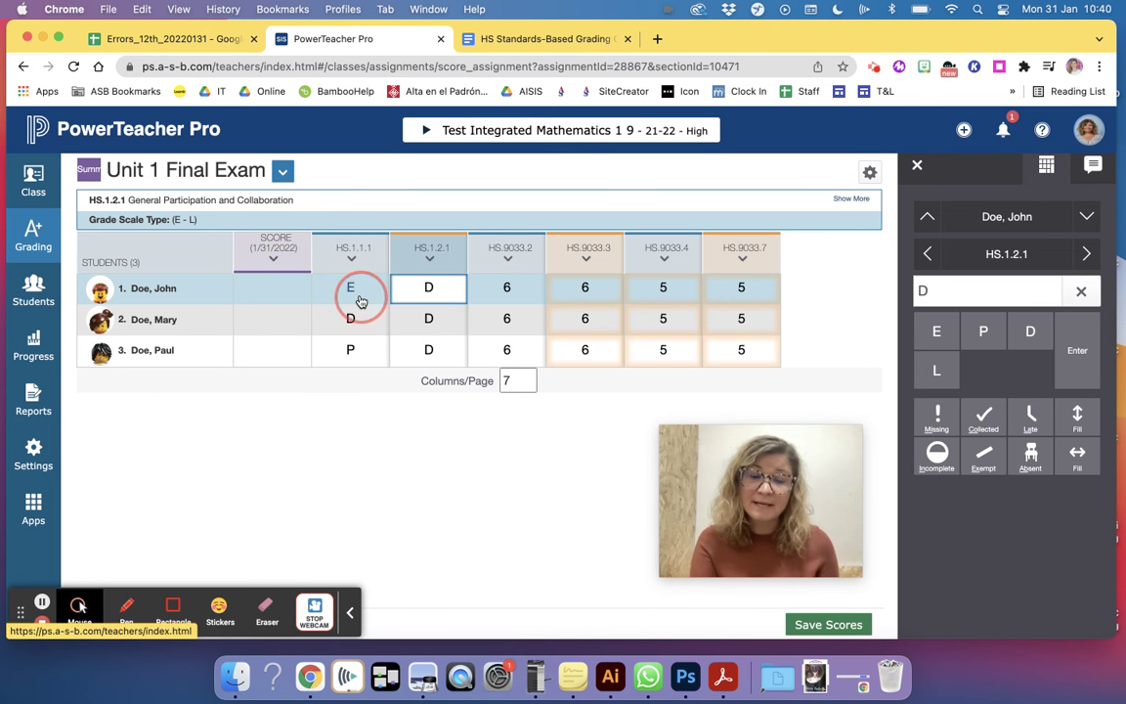
{"action": "left_click", "coordinate": [518, 302]}
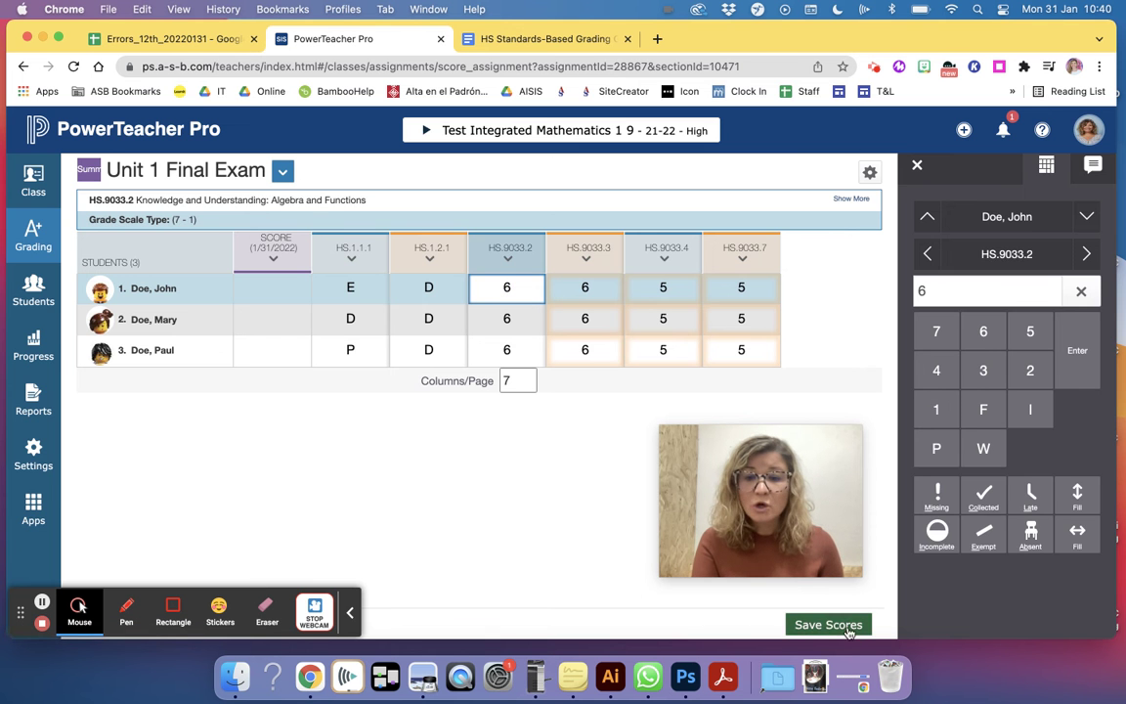
{"action": "left_click", "coordinate": [839, 623]}
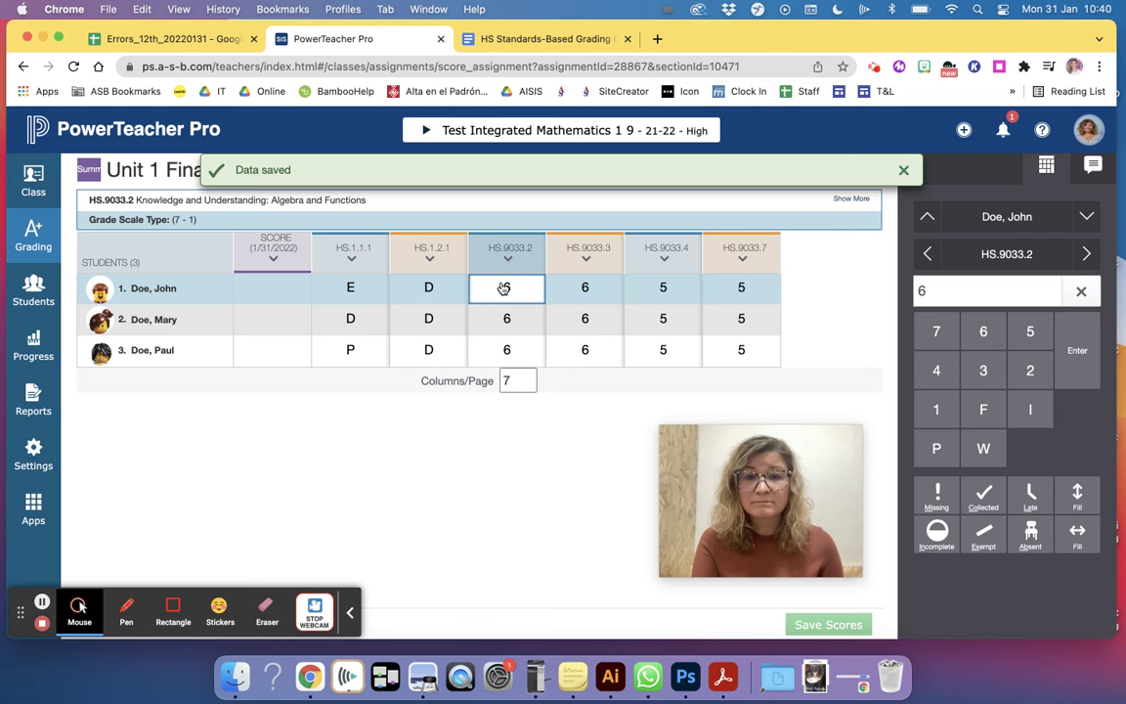
Step: Set the first student's HS.9033.3, HS.9033.4 and HS.9033.7 scores to 4 and save the scores
{"action": "left_click", "coordinate": [603, 293]}
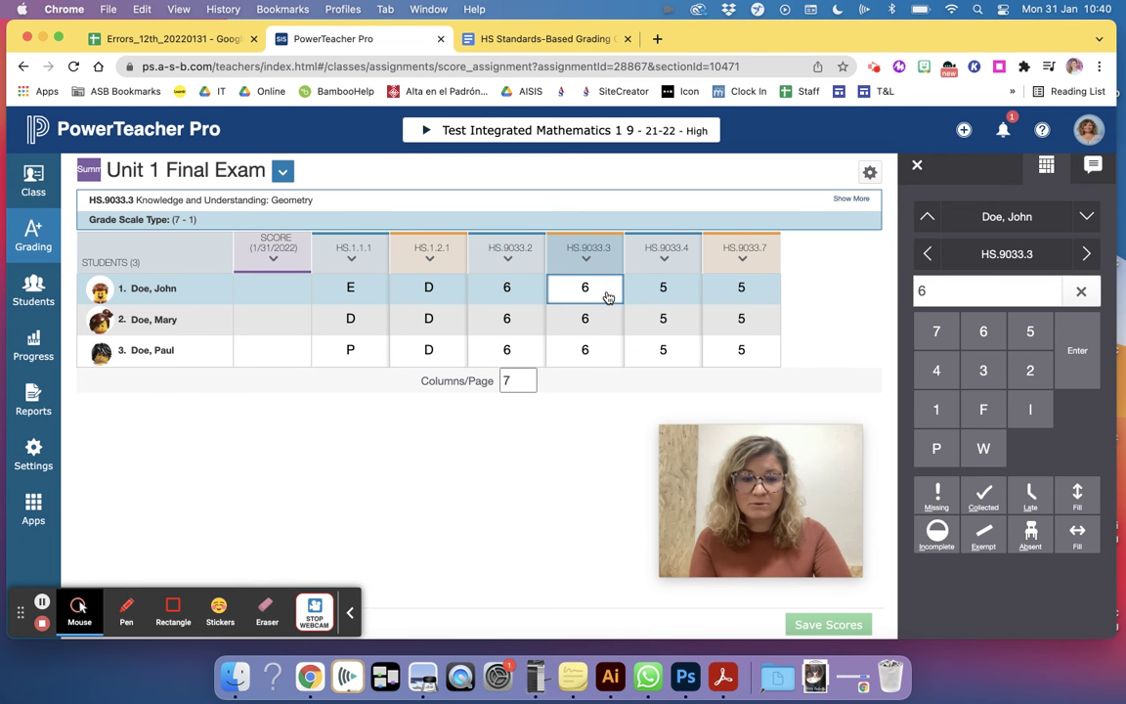
{"action": "type", "text": "4"}
{"action": "left_click", "coordinate": [664, 292]}
{"action": "type", "text": "4"}
{"action": "left_click", "coordinate": [735, 292]}
{"action": "type", "text": "4"}
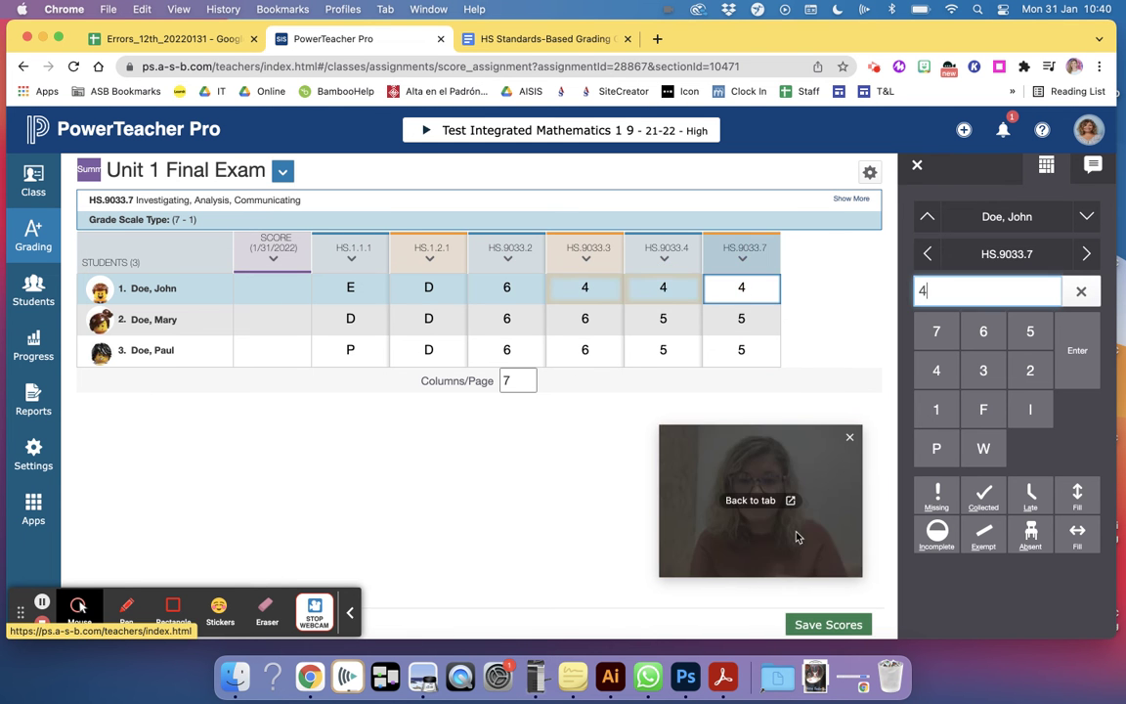
{"action": "left_click", "coordinate": [813, 623]}
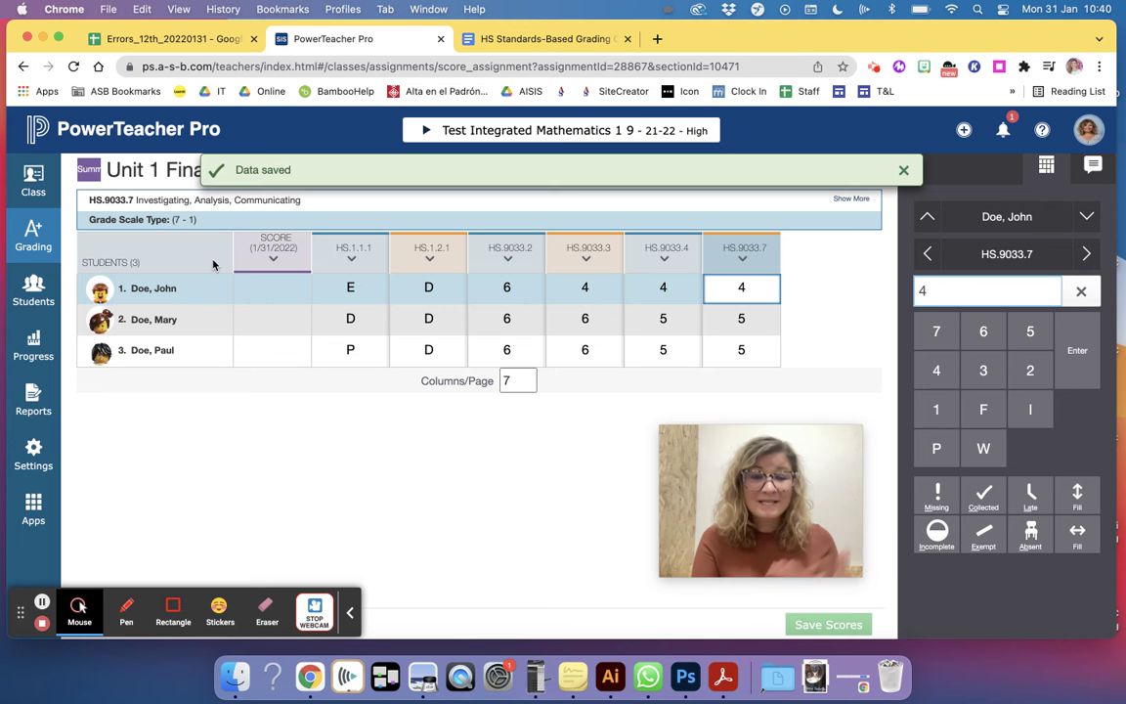
Step: Return to the S1 standards grades and show the page with the HS.9033 standards
{"action": "left_click", "coordinate": [29, 235]}
{"action": "left_click", "coordinate": [137, 437]}
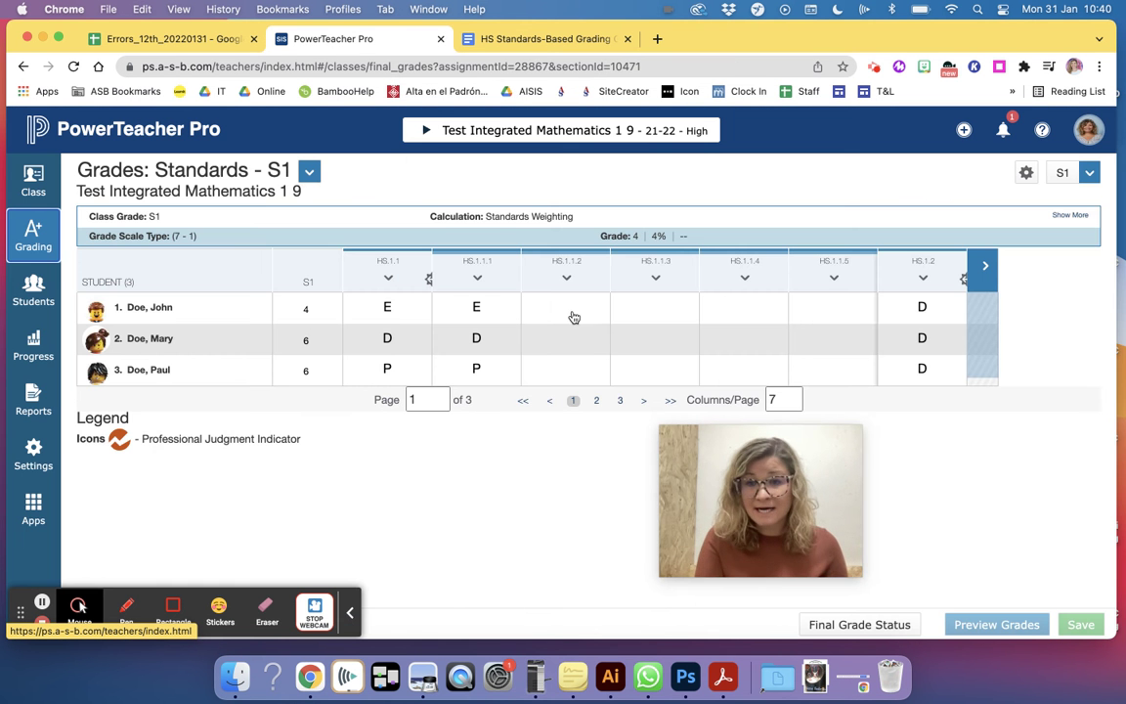
{"action": "left_click", "coordinate": [980, 276]}
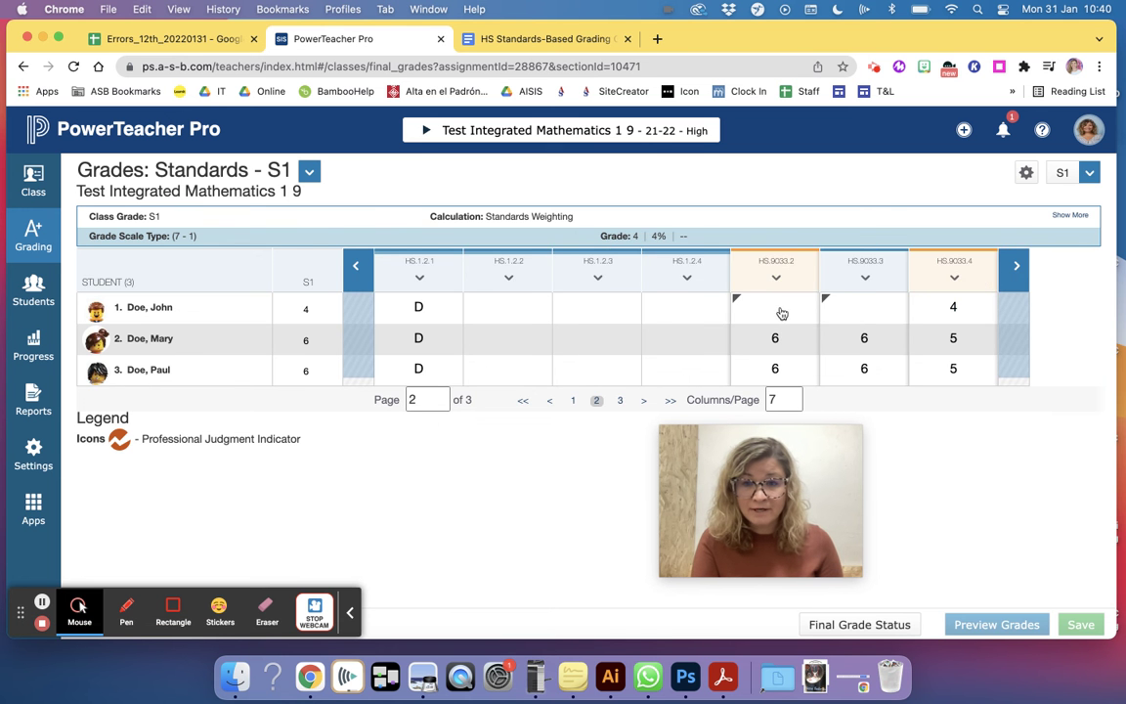
Step: Enter standards grades of 6 for HS.9033.2 and 5 for HS.9033.3 for the first student
{"action": "left_click", "coordinate": [778, 310]}
{"action": "type", "text": "6"}
{"action": "left_click", "coordinate": [787, 306]}
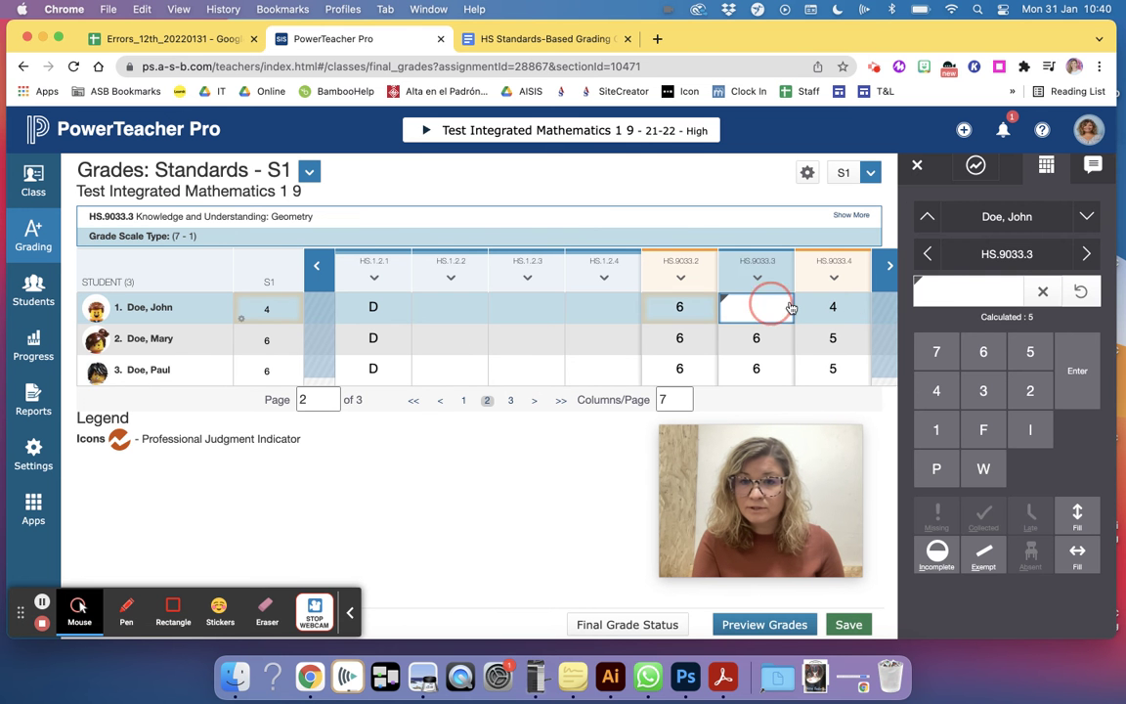
{"action": "type", "text": "5"}
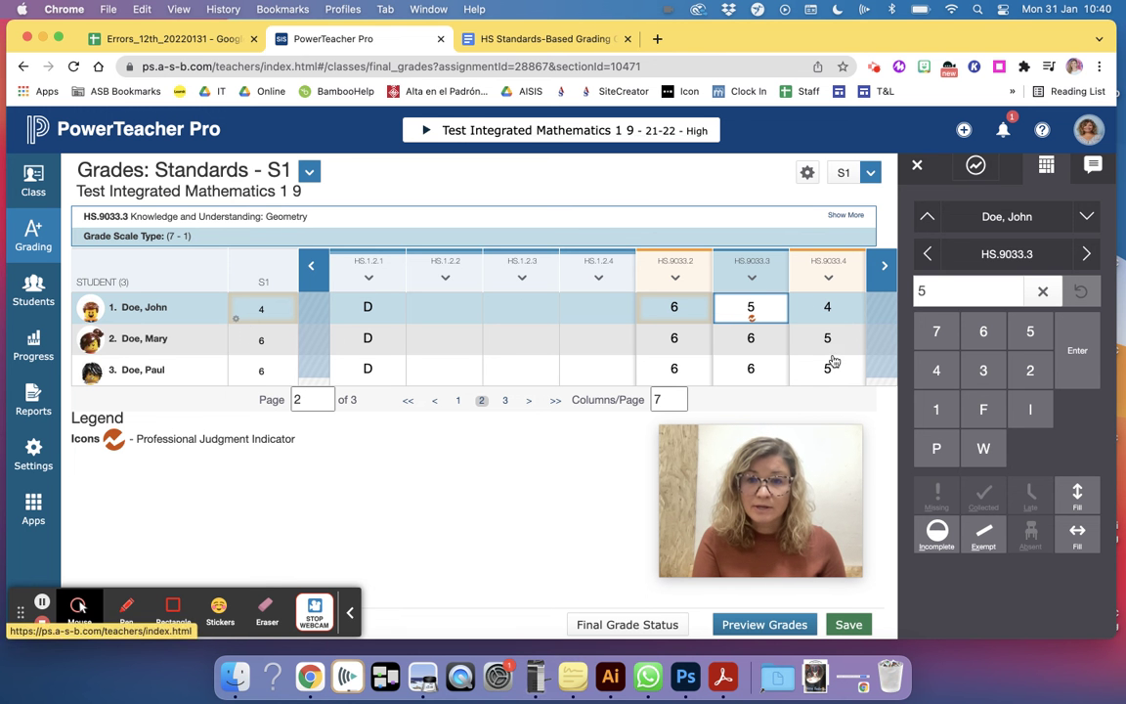
Step: Switch to the Test HS Lynx - Drumming class and open its S1 standards grades
{"action": "left_click", "coordinate": [427, 135]}
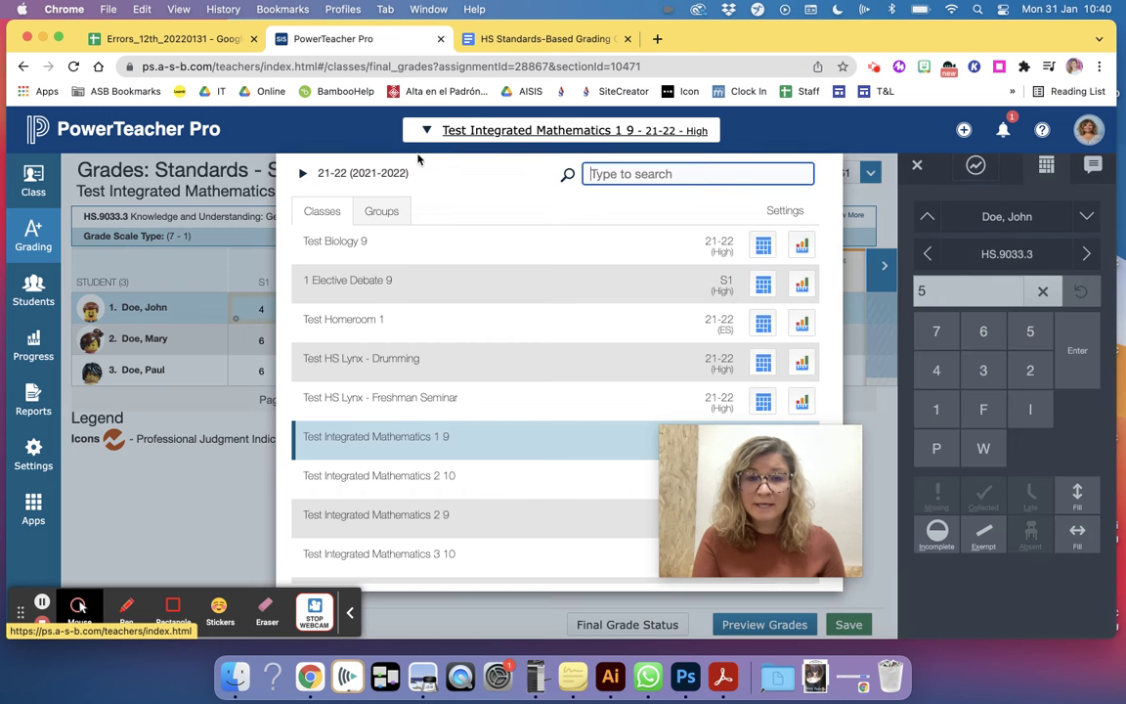
{"action": "left_click", "coordinate": [345, 331]}
{"action": "left_click", "coordinate": [620, 261]}
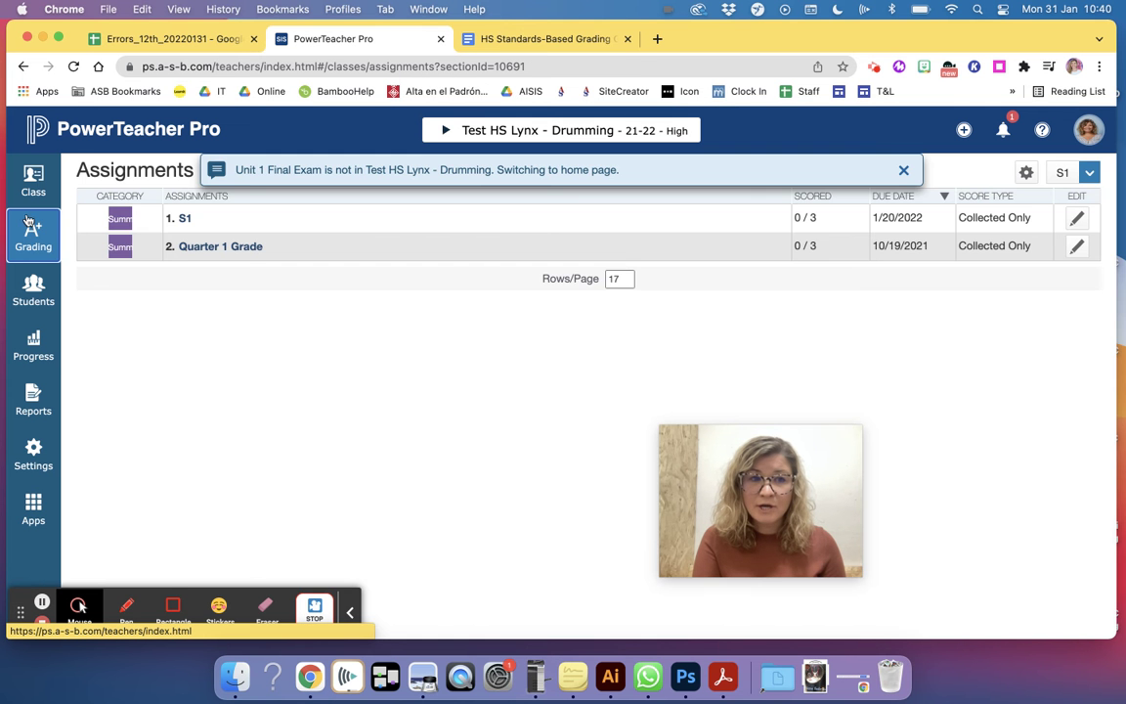
{"action": "left_click", "coordinate": [29, 225]}
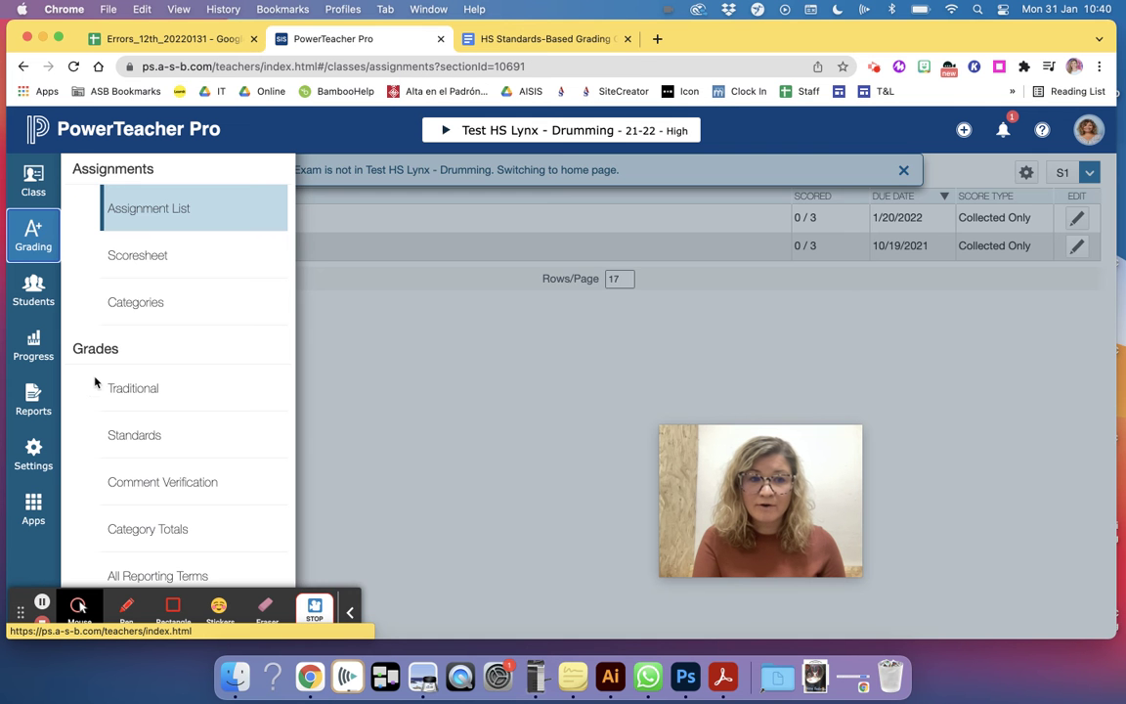
{"action": "left_click", "coordinate": [132, 438]}
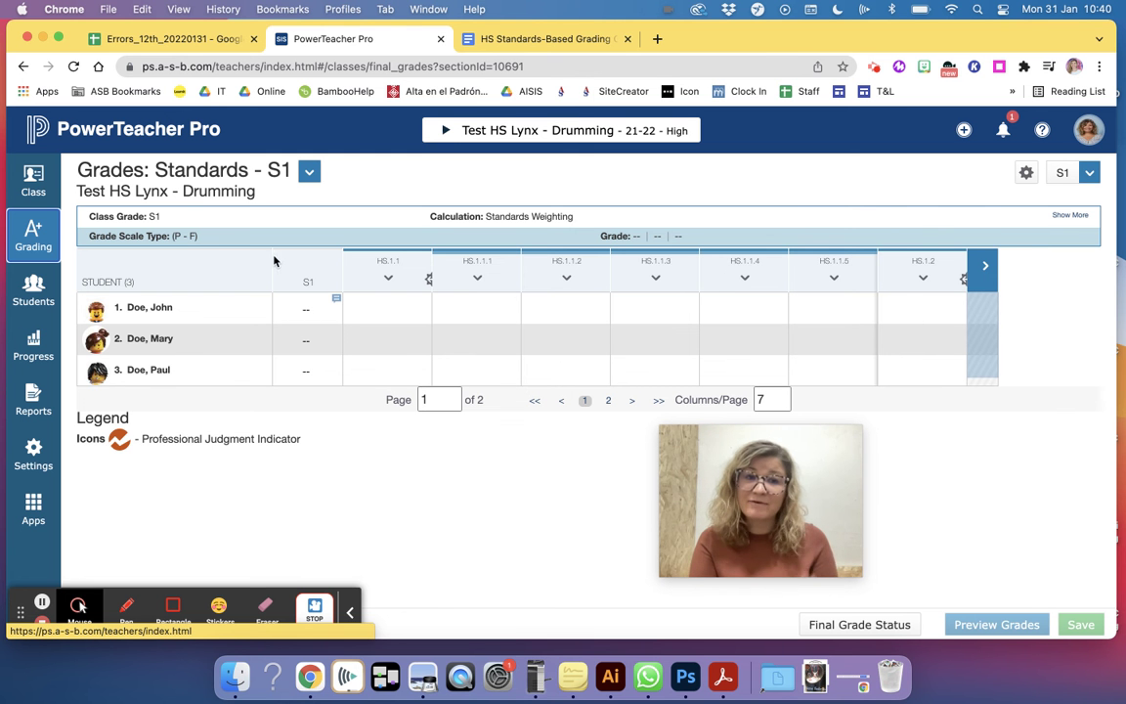
Step: Enter E for the first student's HS.1.1 and HS.1.2 learning behaviors and save the grades
{"action": "left_click", "coordinate": [374, 313]}
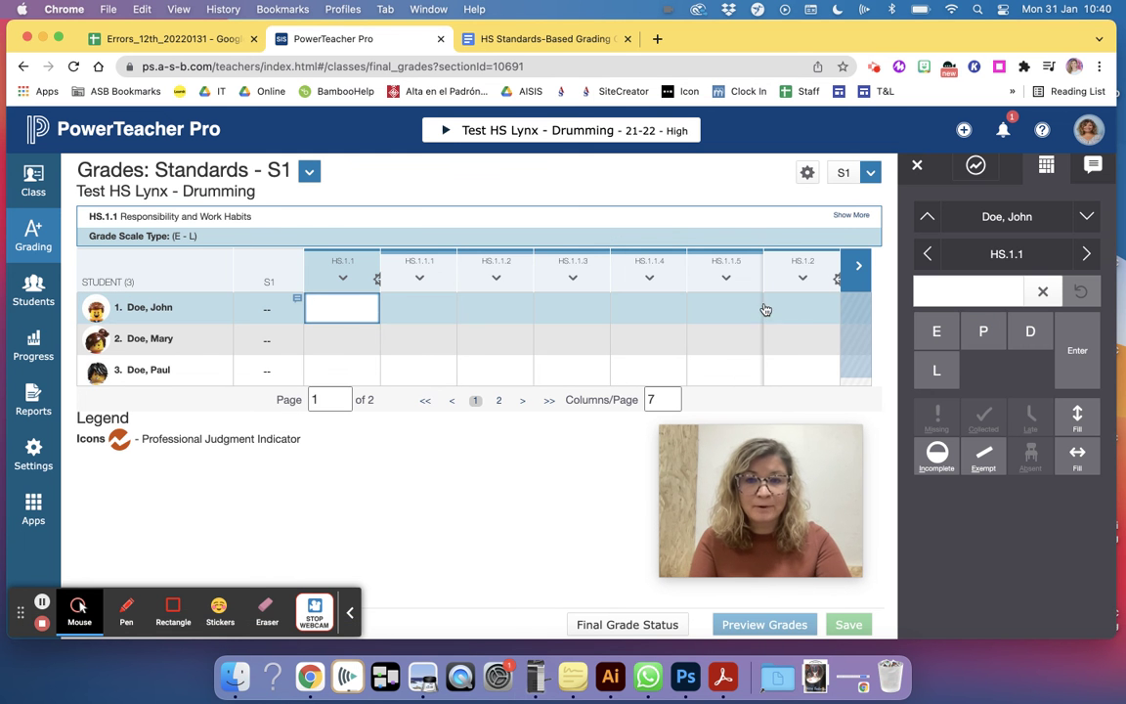
{"action": "type", "text": "E"}
{"action": "left_click", "coordinate": [796, 309]}
{"action": "type", "text": "E"}
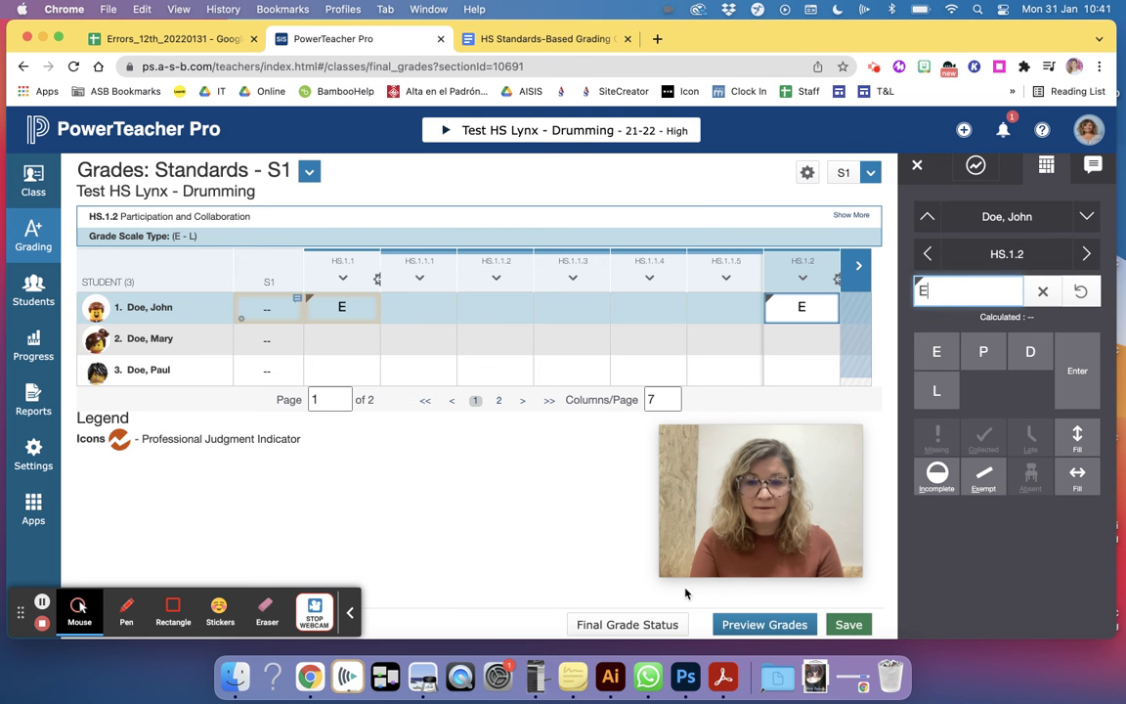
{"action": "left_click", "coordinate": [847, 626]}
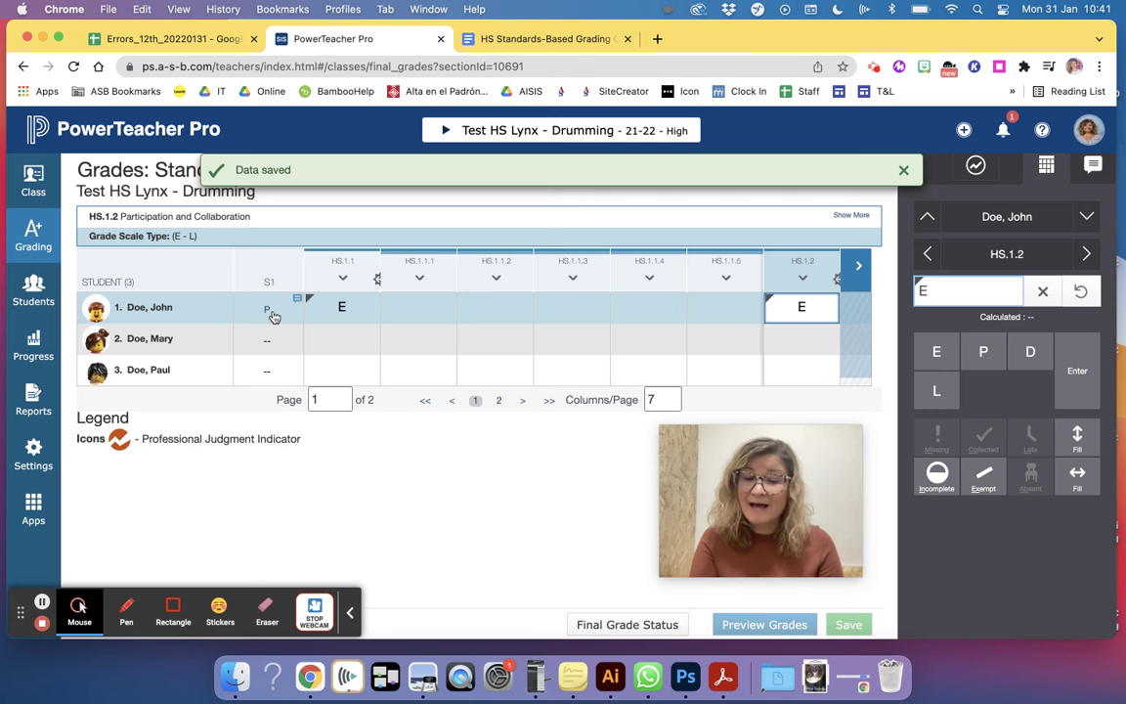
Step: Enter L for the second student's HS.1.1 and HS.1.2 learning behaviors and save the grades
{"action": "left_click", "coordinate": [353, 340]}
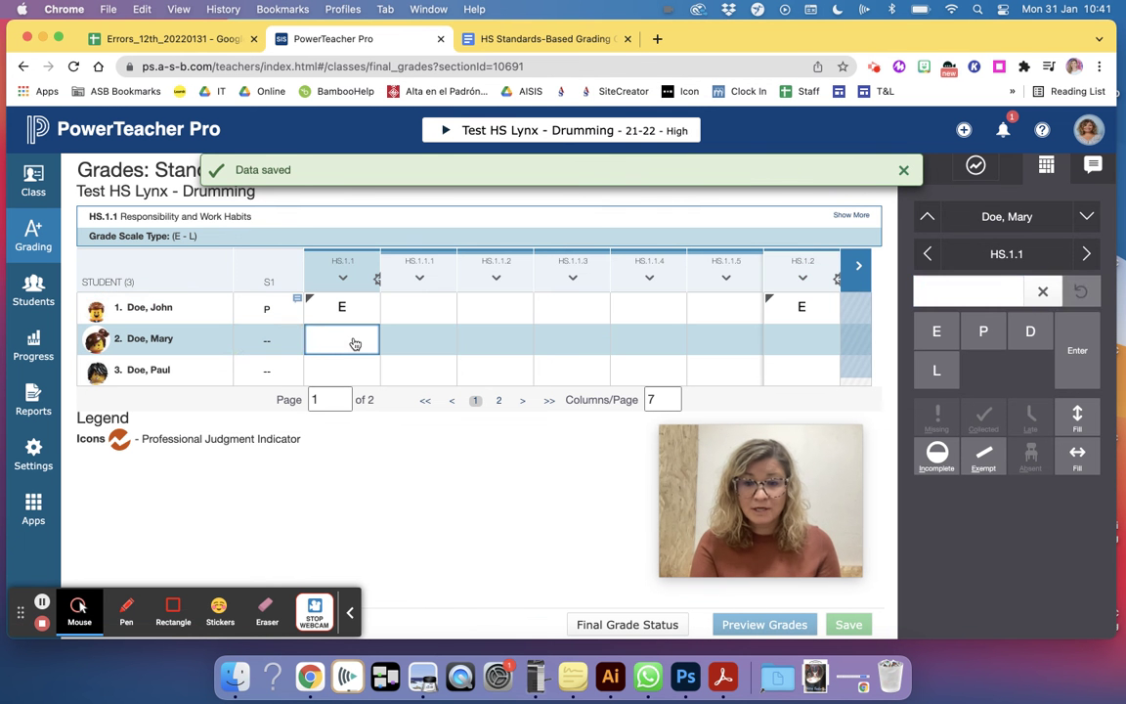
{"action": "type", "text": "L"}
{"action": "left_click", "coordinate": [811, 338]}
{"action": "type", "text": "L"}
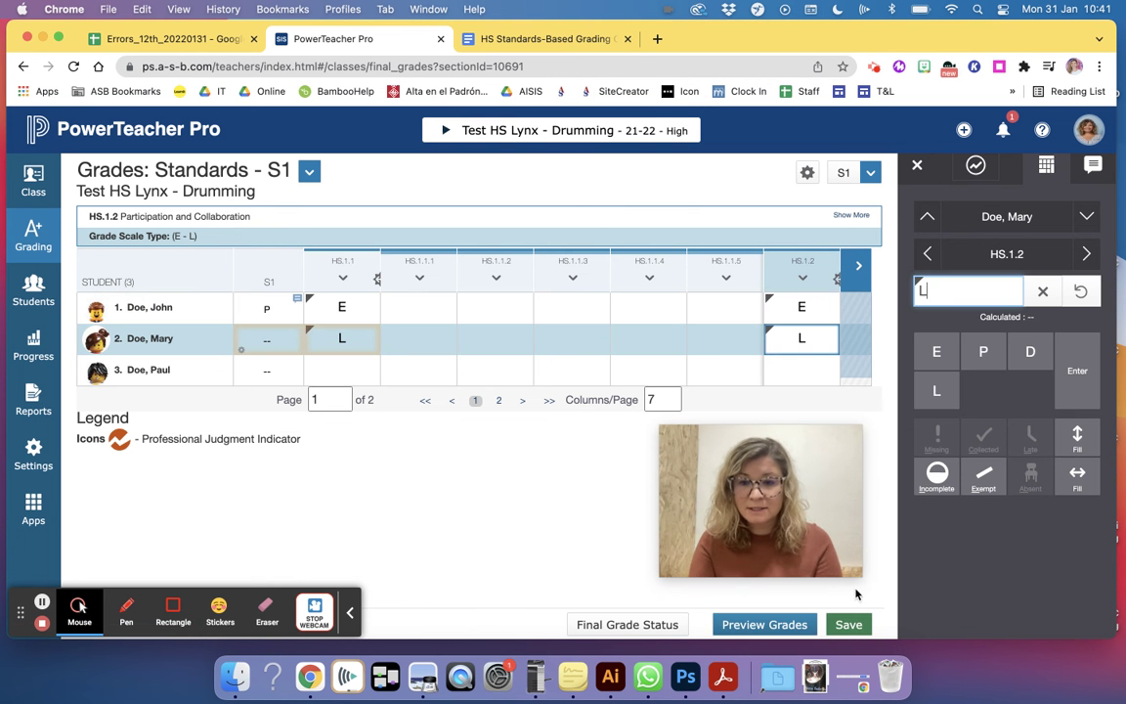
{"action": "left_click", "coordinate": [851, 625]}
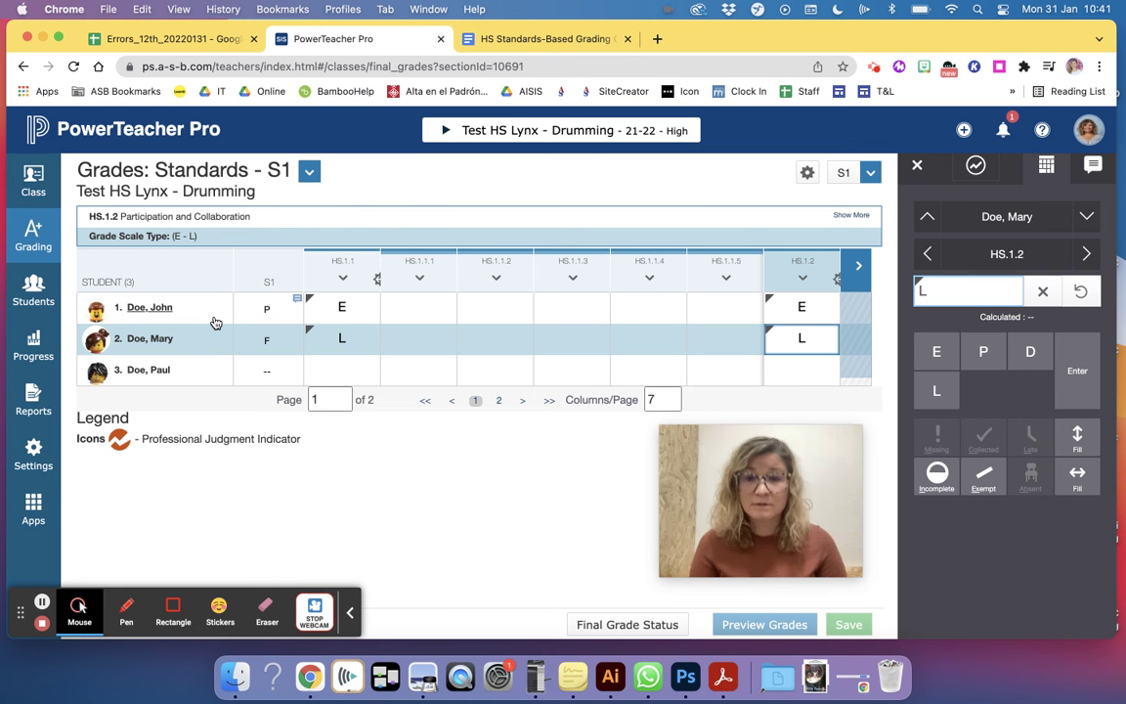
Step: Switch to the HS Standards-Based Grading document in Google Docs to review the grading rules for Core & Electives and HS Lynx courses
{"action": "left_click", "coordinate": [473, 37]}
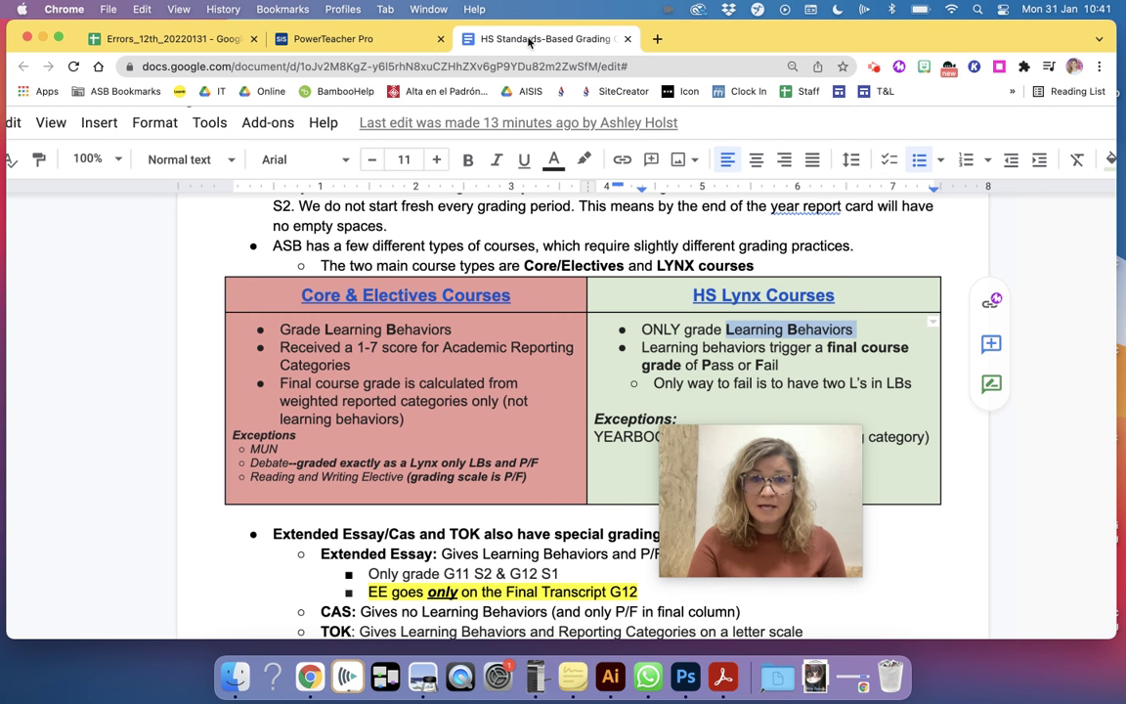